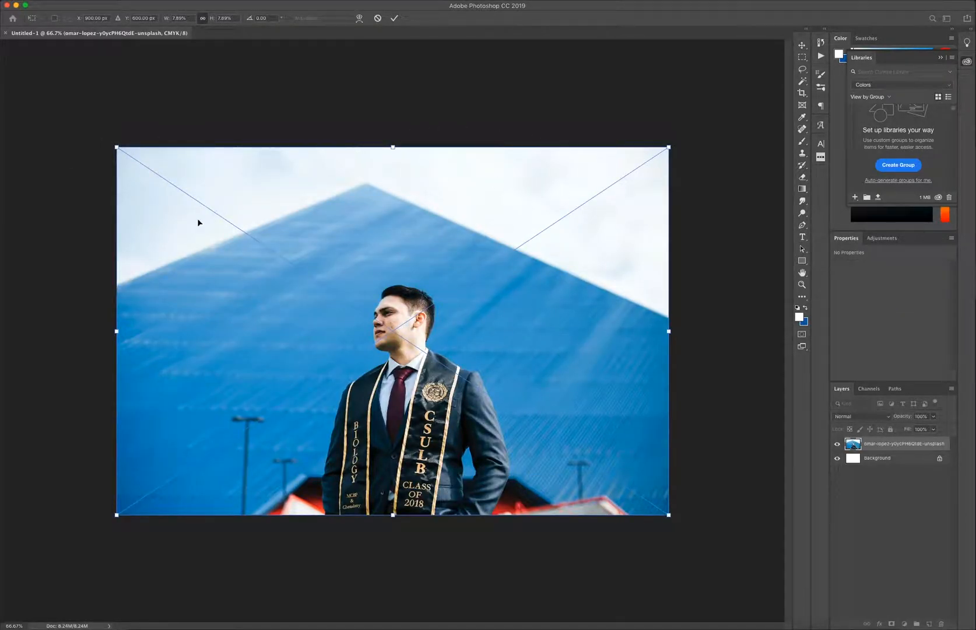
# Commit the placed portrait and start a Pen path below the canvas, running up the lower sleeve on the photo's left side
pyautogui.click(396, 18)
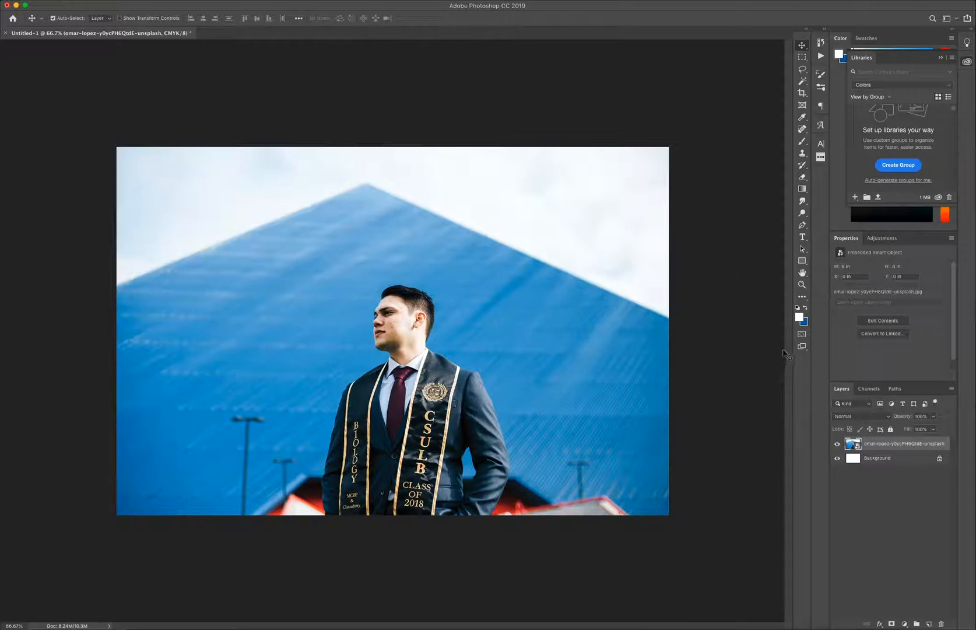
pyautogui.click(802, 226)
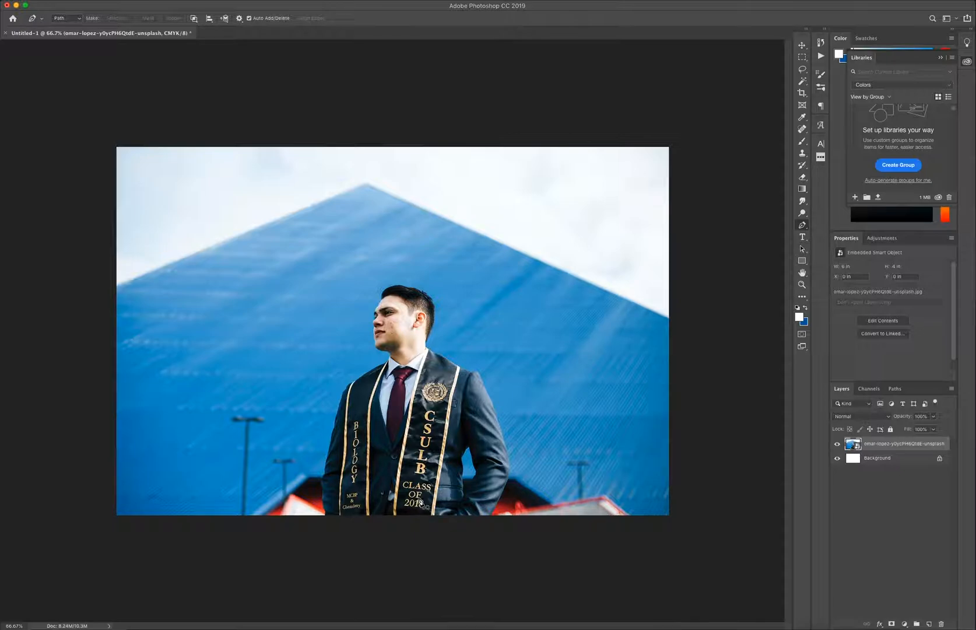
pyautogui.press('super+plus')
pyautogui.press('super+plus')
pyautogui.moveTo(409, 514); pyautogui.dragTo(388, 201)
pyautogui.moveTo(377, 375); pyautogui.dragTo(487, 342)
pyautogui.moveTo(352, 387); pyautogui.dragTo(418, 359)
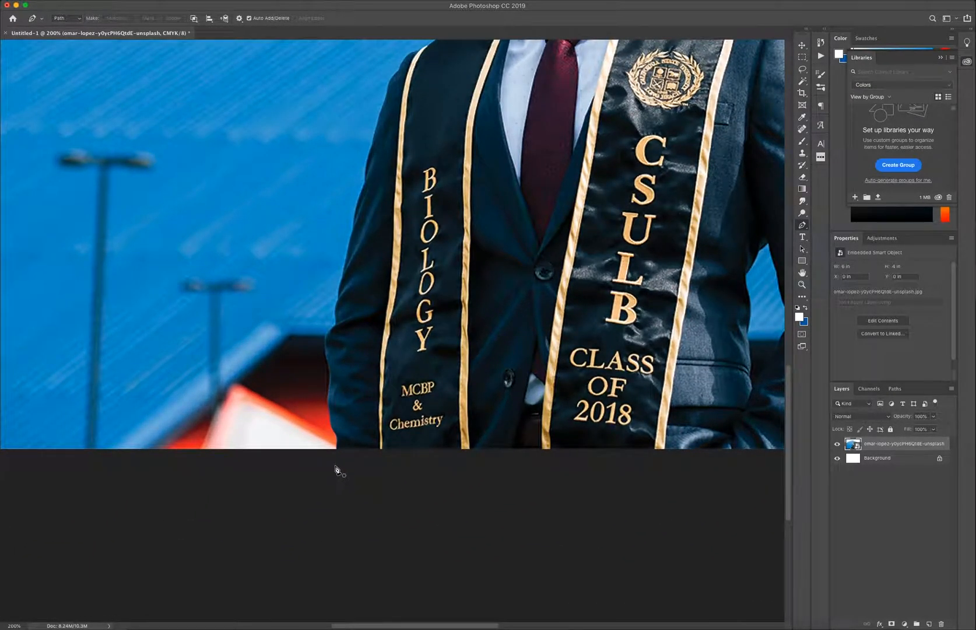
pyautogui.click(339, 498)
pyautogui.click(330, 418)
pyautogui.click(327, 363)
# Continue the path up the outer edge of that sleeve to the shoulder
pyautogui.scroll(5, 328, 314)
pyautogui.click(330, 299)
pyautogui.click(336, 278)
pyautogui.click(348, 239)
pyautogui.click(360, 216)
pyautogui.click(371, 202)
pyautogui.click(385, 196)
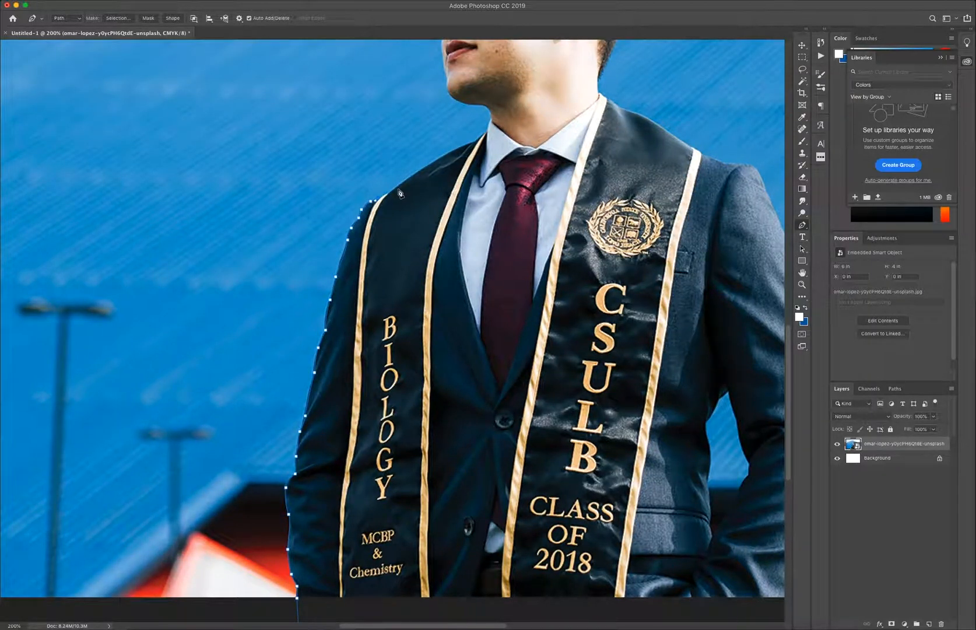
# Extend the path along the stole-covered shoulder and shirt collar to the front of the neck
pyautogui.click(405, 182)
pyautogui.moveTo(438, 159); pyautogui.dragTo(329, 298)
pyautogui.click(330, 297)
pyautogui.click(366, 281)
pyautogui.click(378, 269)
pyautogui.click(381, 253)
# Trace the path under the jaw, around the chin and up past the lips to the nose
pyautogui.click(376, 244)
pyautogui.click(370, 242)
pyautogui.click(353, 239)
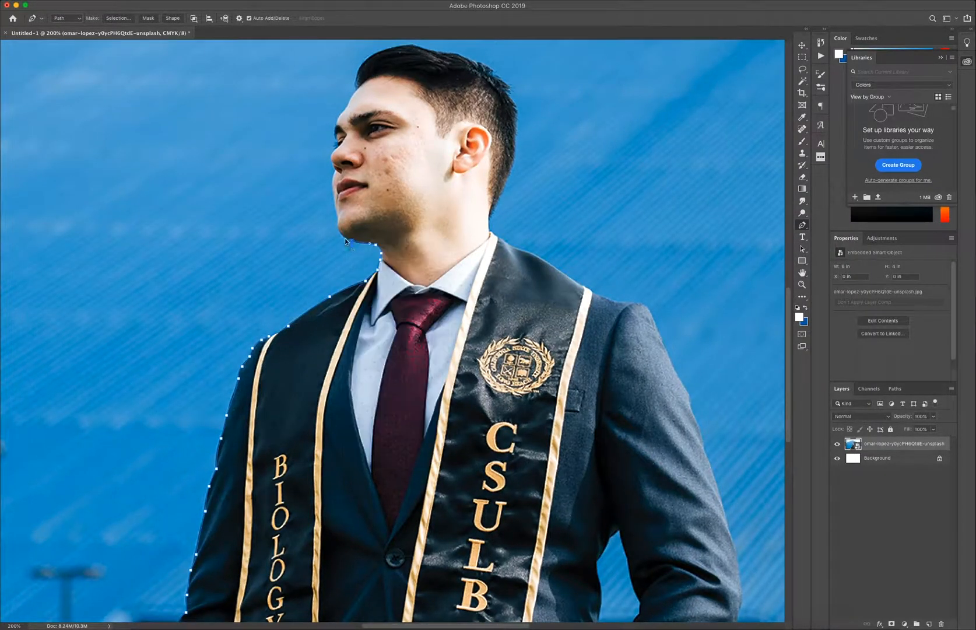
pyautogui.click(340, 233)
pyautogui.click(338, 217)
pyautogui.click(334, 201)
pyautogui.scroll(5, 334, 200)
pyautogui.click(333, 347)
pyautogui.click(333, 335)
pyautogui.click(331, 330)
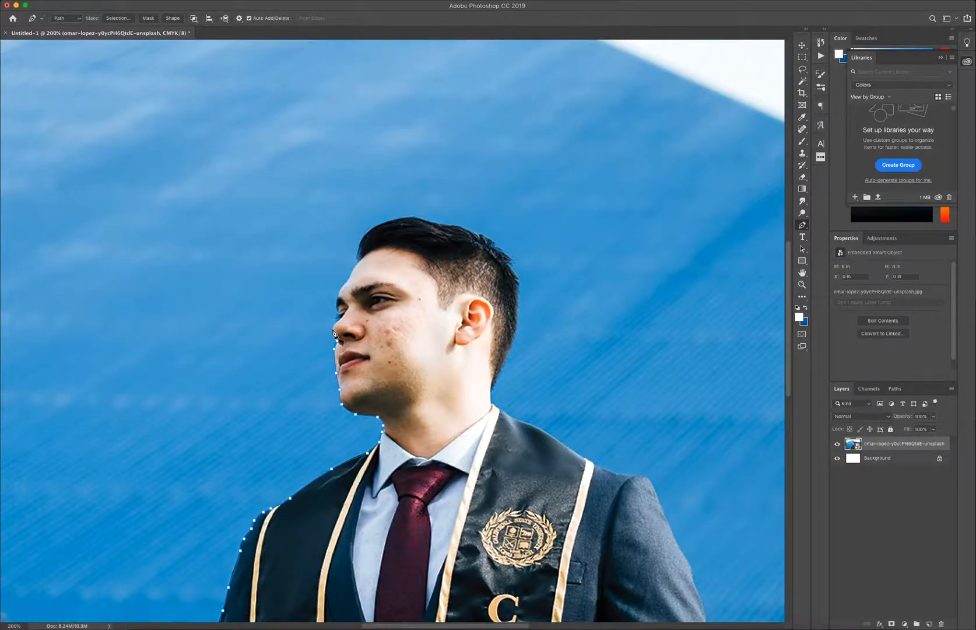
# Add closely spaced path points around the tip and bridge of the nose up to the eye
pyautogui.press('super+plus')
pyautogui.press('super+plus')
pyautogui.press('super+plus')
pyautogui.click(356, 397)
pyautogui.click(347, 379)
pyautogui.click(345, 358)
pyautogui.click(354, 347)
pyautogui.click(358, 323)
pyautogui.click(353, 310)
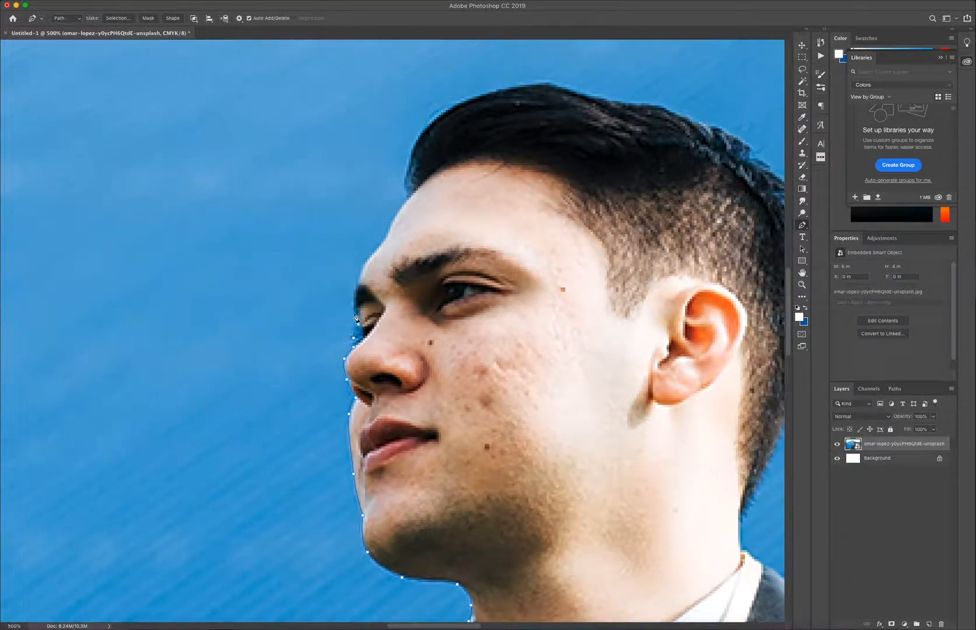
# Continue the path over the brow and up the forehead to the front hairline
pyautogui.click(354, 293)
pyautogui.moveTo(363, 278); pyautogui.dragTo(345, 427)
pyautogui.click(353, 406)
pyautogui.click(368, 385)
pyautogui.click(373, 366)
pyautogui.click(389, 348)
# Trace the path over the top of the hair toward the back of the head
pyautogui.moveTo(412, 273); pyautogui.dragTo(442, 250)
pyautogui.moveTo(514, 240); pyautogui.dragTo(418, 291)
pyautogui.click(423, 286)
pyautogui.moveTo(488, 302)
pyautogui.mouseDown()
pyautogui.moveTo(506, 304)
pyautogui.moveTo(430, 297)
pyautogui.mouseUp()
pyautogui.click(458, 303)
pyautogui.click(479, 312)
pyautogui.click(511, 330)
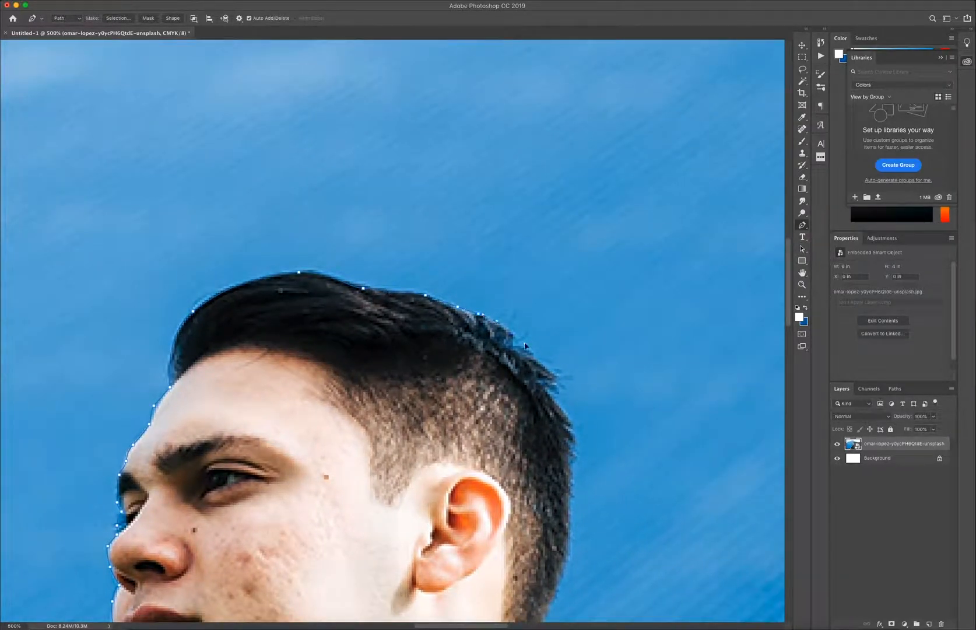
# Continue the path down the back of the hair and neck to the shirt collar
pyautogui.moveTo(523, 341); pyautogui.dragTo(371, 209)
pyautogui.click(405, 242)
pyautogui.click(419, 296)
pyautogui.moveTo(418, 296); pyautogui.dragTo(404, 179)
pyautogui.moveTo(339, 445); pyautogui.dragTo(348, 287)
pyautogui.click(348, 287)
pyautogui.click(344, 304)
pyautogui.click(345, 327)
pyautogui.click(351, 326)
# Extend the path with curved points across the other shoulder and onto the upper sleeve, undoing the last misplaced point
pyautogui.moveTo(369, 354)
pyautogui.mouseDown()
pyautogui.moveTo(275, 196)
pyautogui.moveTo(314, 210)
pyautogui.mouseUp()
pyautogui.moveTo(378, 235); pyautogui.dragTo(407, 254)
pyautogui.moveTo(407, 253)
pyautogui.mouseDown()
pyautogui.moveTo(276, 183)
pyautogui.moveTo(390, 257)
pyautogui.moveTo(470, 278)
pyautogui.mouseUp()
pyautogui.click(345, 228)
pyautogui.click(360, 237)
pyautogui.moveTo(487, 279)
pyautogui.mouseDown()
pyautogui.moveTo(336, 131)
pyautogui.moveTo(354, 135)
pyautogui.mouseUp()
pyautogui.moveTo(399, 220)
pyautogui.mouseDown()
pyautogui.moveTo(346, 170)
pyautogui.moveTo(360, 199)
pyautogui.mouseUp()
pyautogui.moveTo(414, 309)
pyautogui.mouseDown()
pyautogui.moveTo(319, 182)
pyautogui.moveTo(346, 213)
pyautogui.mouseUp()
pyautogui.press('super+z')
# Trace the outer edge of the right-hand sleeve around the elbow and down past the bottom of the canvas
pyautogui.moveTo(305, 155); pyautogui.dragTo(317, 183)
pyautogui.moveTo(316, 181); pyautogui.dragTo(335, 237)
pyautogui.click(351, 286)
pyautogui.moveTo(352, 311); pyautogui.dragTo(244, 124)
pyautogui.moveTo(289, 266); pyautogui.dragTo(300, 296)
pyautogui.moveTo(301, 296); pyautogui.dragTo(308, 60)
pyautogui.moveTo(342, 213); pyautogui.dragTo(341, 270)
pyautogui.moveTo(341, 271); pyautogui.dragTo(402, 120)
pyautogui.moveTo(309, 345); pyautogui.dragTo(244, 461)
pyautogui.moveTo(245, 461); pyautogui.dragTo(387, 329)
pyautogui.moveTo(328, 374); pyautogui.dragTo(310, 393)
# Close the path below the photo and convert it to a new anti-aliased selection with a 0-pixel feather radius
pyautogui.press('super+minus')
pyautogui.press('super+minus')
pyautogui.press('super+minus')
pyautogui.moveTo(194, 332); pyautogui.dragTo(382, 360)
pyautogui.moveTo(308, 351); pyautogui.dragTo(366, 381)
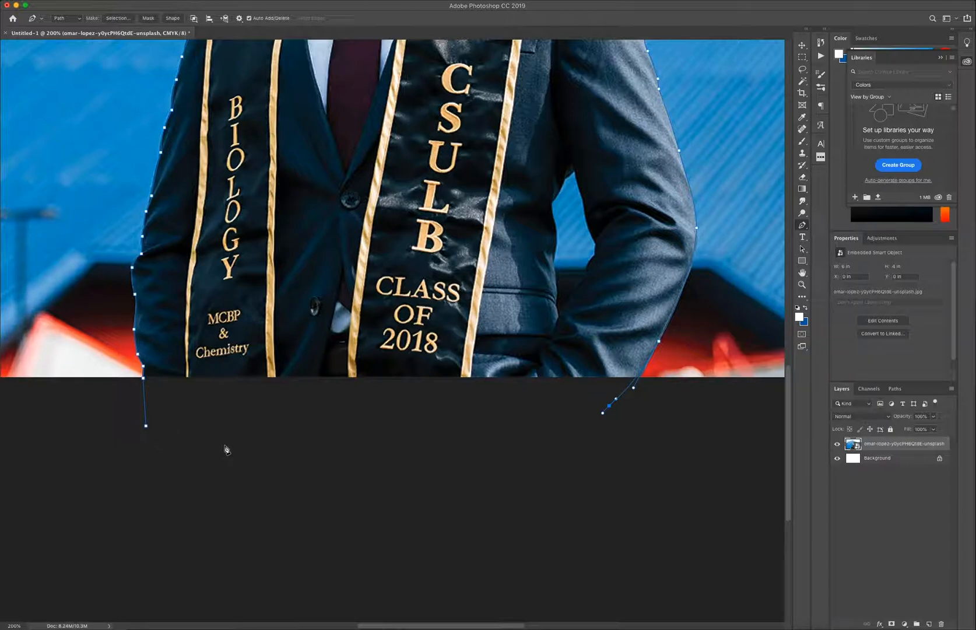
pyautogui.click(147, 426)
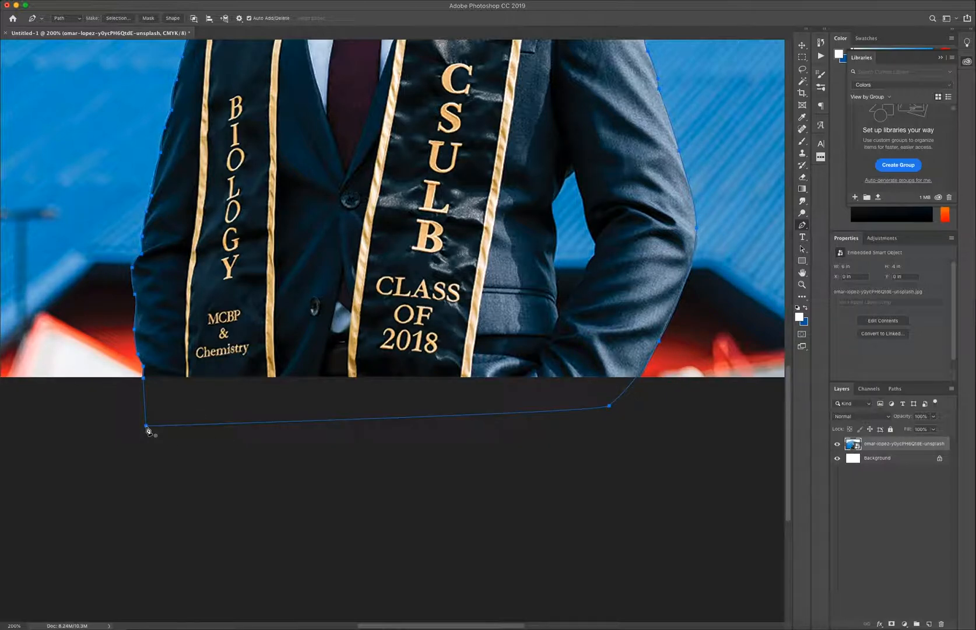
pyautogui.click(124, 18)
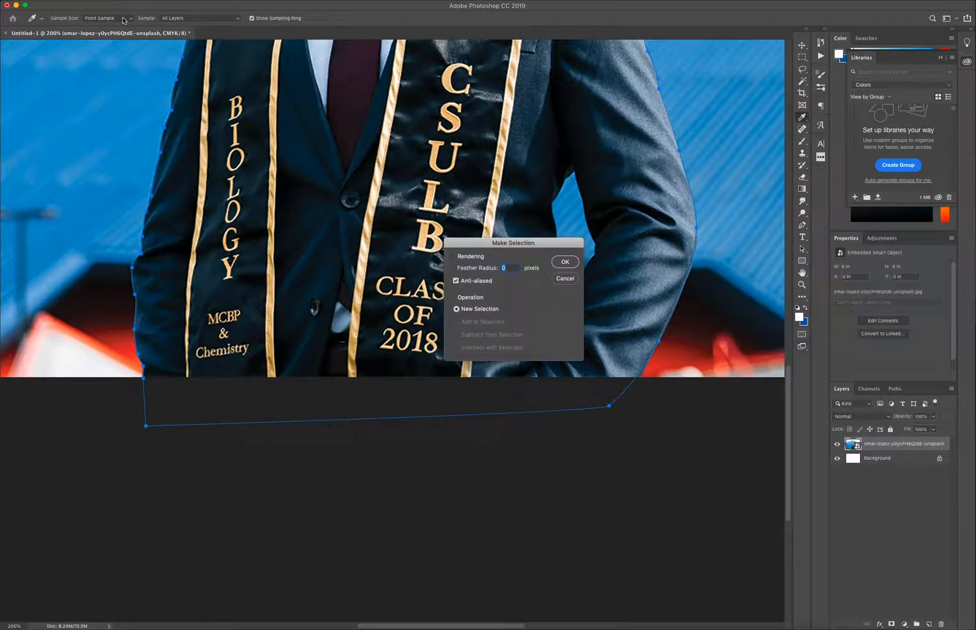
pyautogui.click(565, 262)
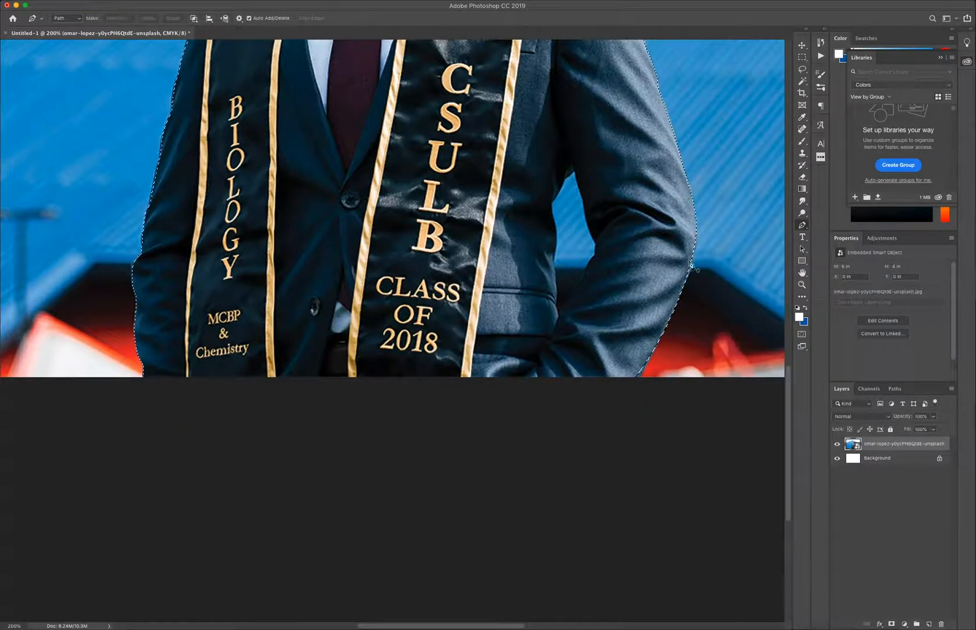
# Rasterize the portrait layer and add a layer mask from the selection to hide the background
pyautogui.rightClick(875, 444)
pyautogui.click(901, 388)
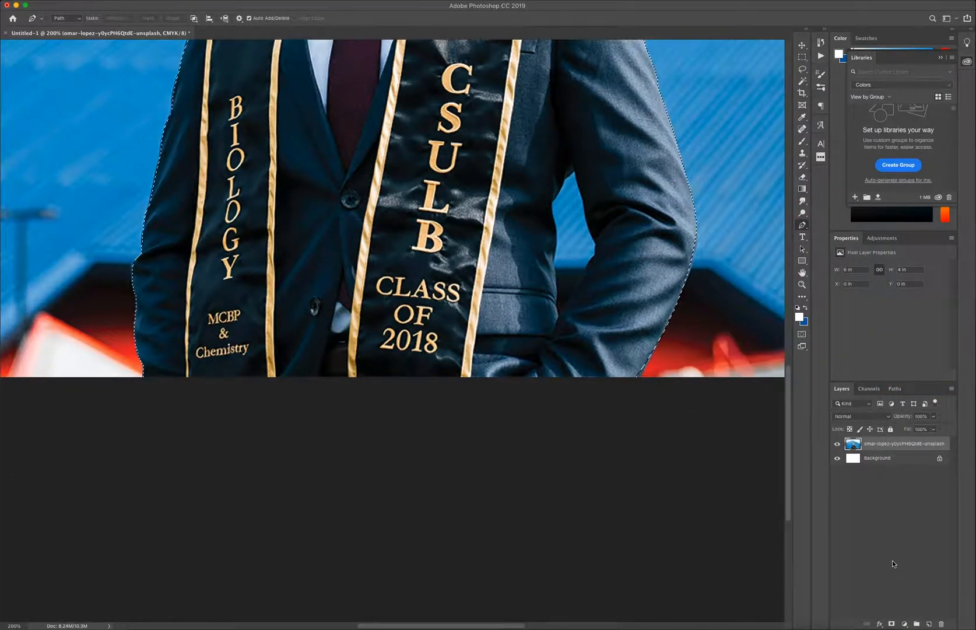
pyautogui.click(891, 624)
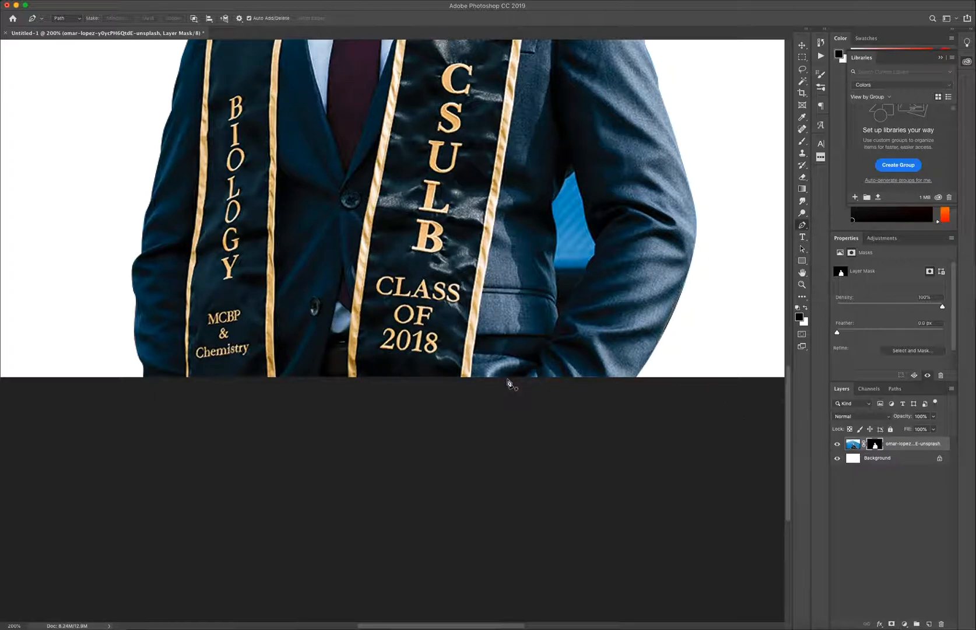
pyautogui.press('super+minus')
pyautogui.press('super+minus')
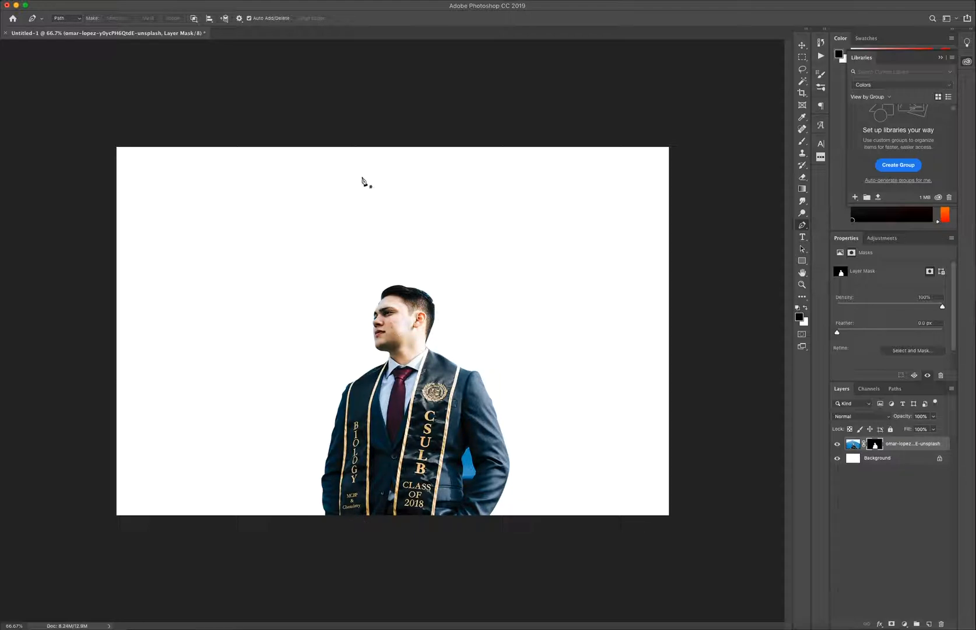
pyautogui.click(802, 46)
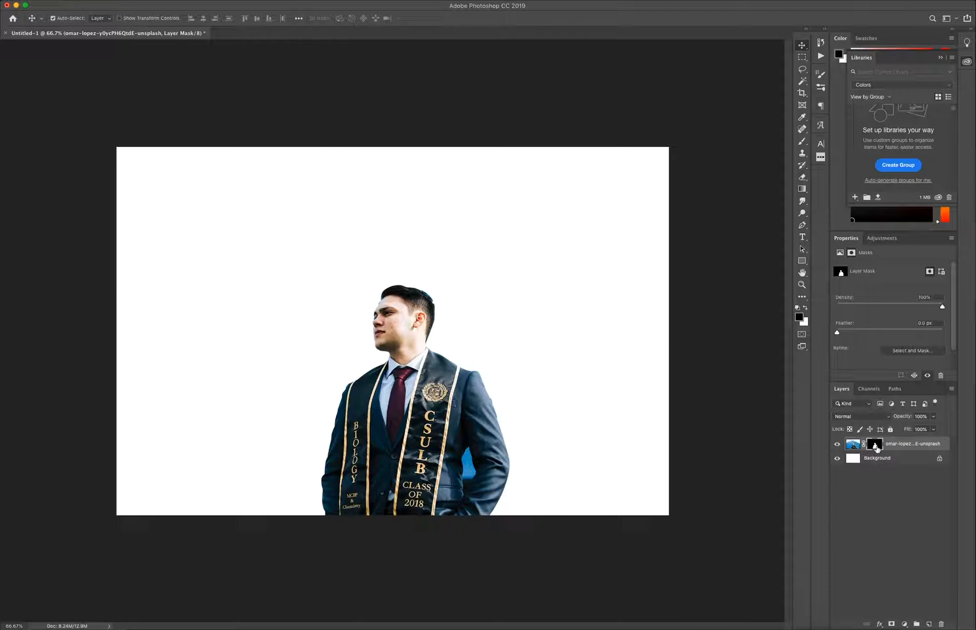
pyautogui.click(853, 445)
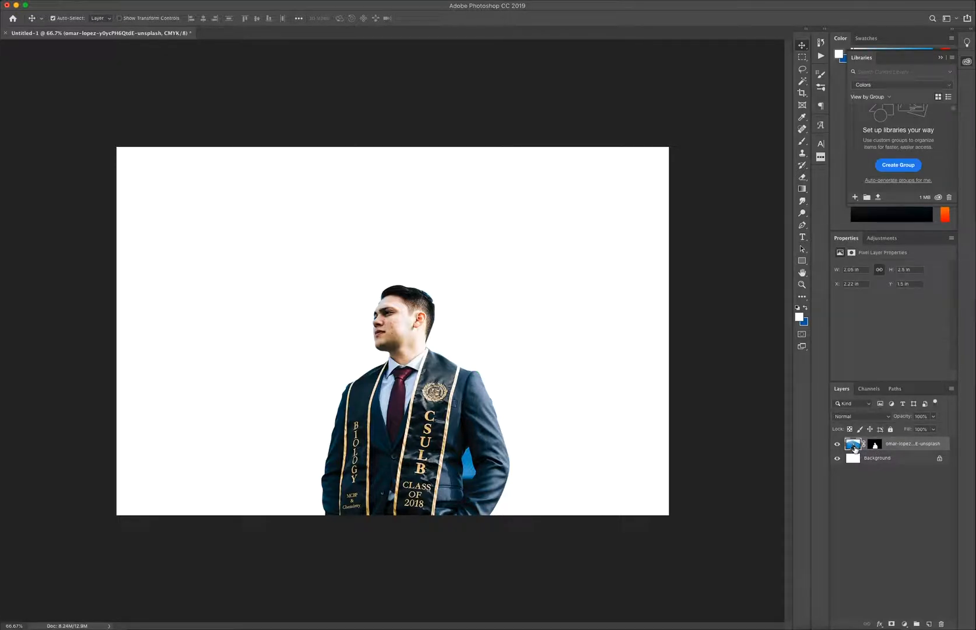
pyautogui.click(803, 227)
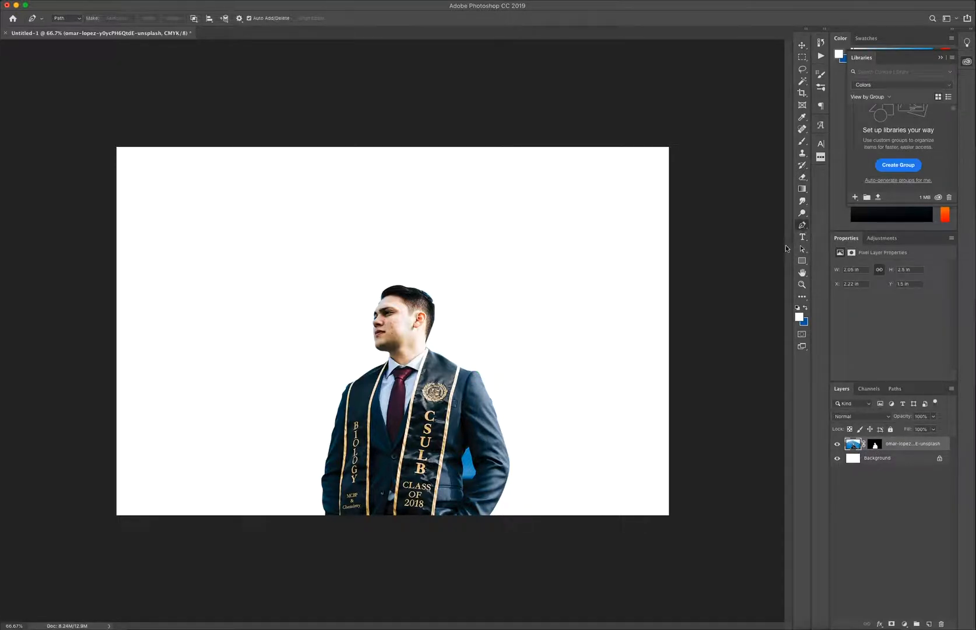
pyautogui.press('super+plus')
pyautogui.press('super+plus')
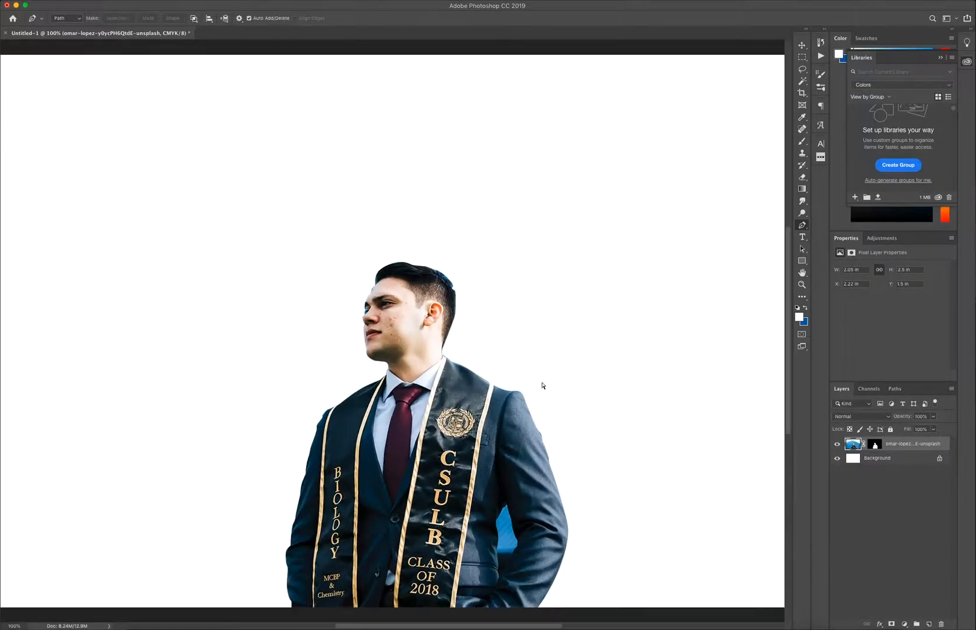
pyautogui.moveTo(552, 483); pyautogui.dragTo(429, 211)
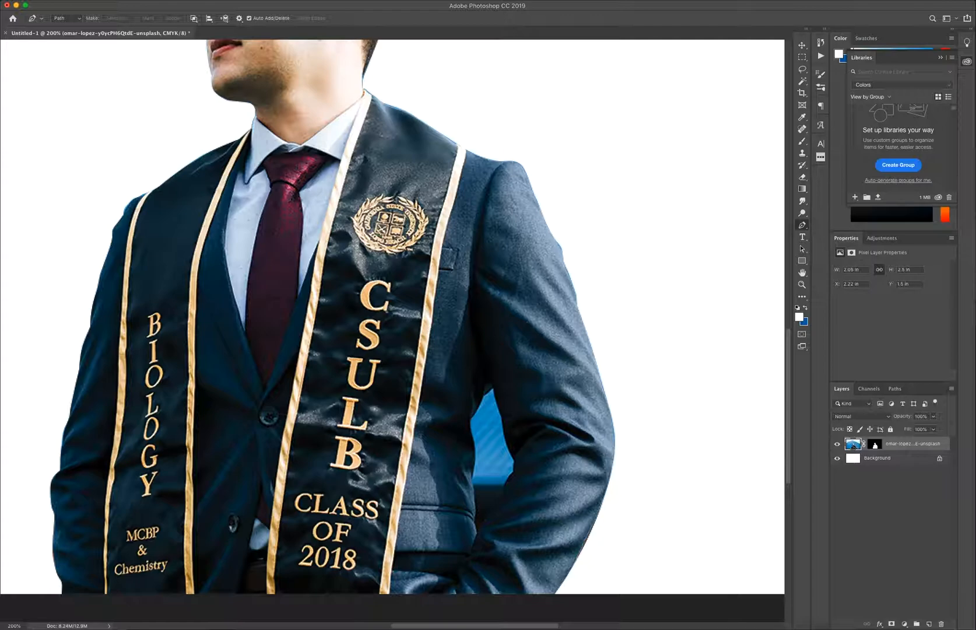
# Place the pale blue texture image into the document and move it to the middle of the canvas
pyautogui.moveTo(974, 175); pyautogui.dragTo(607, 147)
pyautogui.press('super+minus')
pyautogui.press('super+minus')
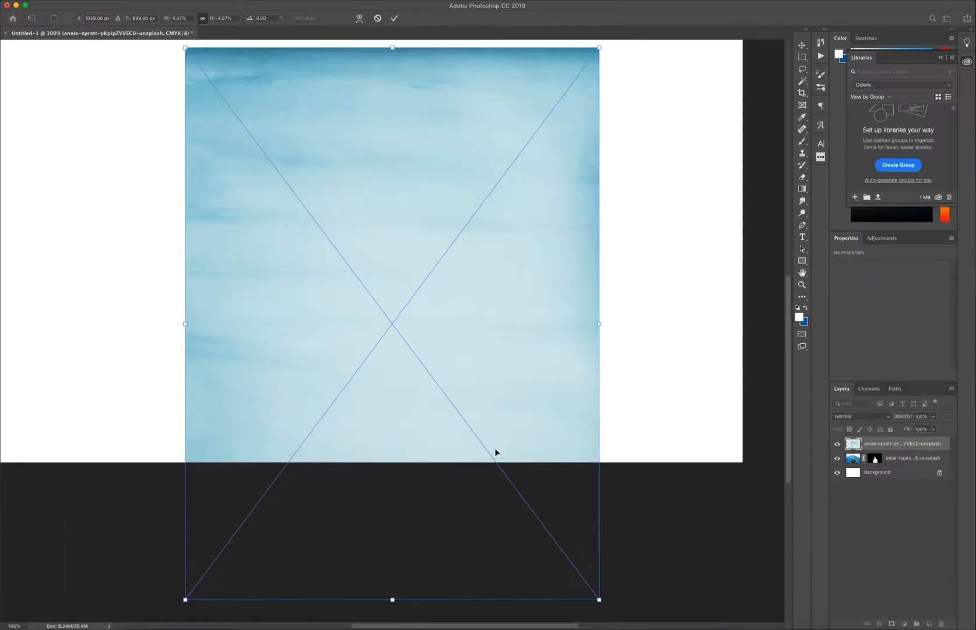
pyautogui.moveTo(438, 378); pyautogui.dragTo(262, 270)
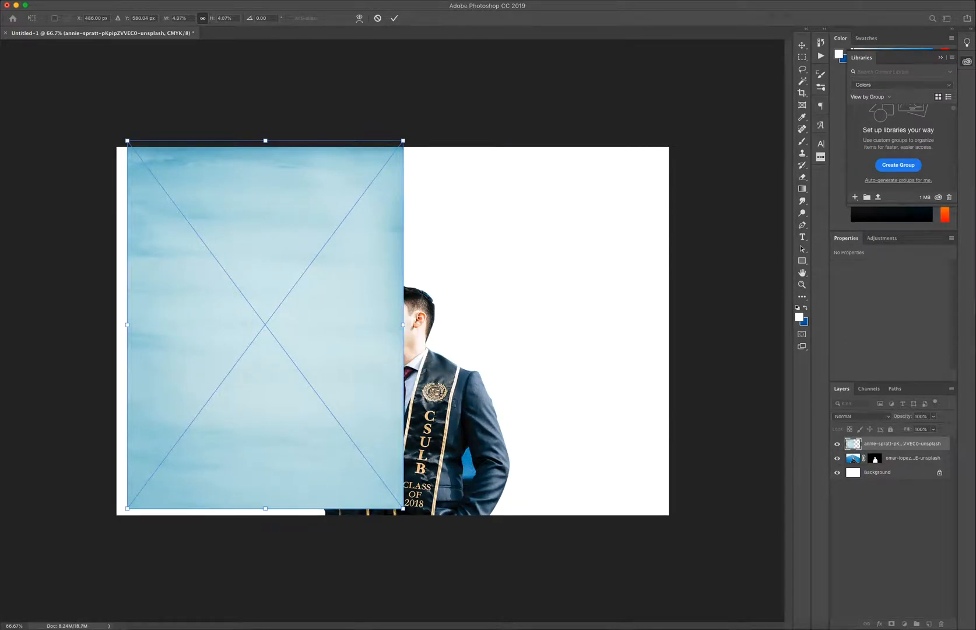
pyautogui.moveTo(318, 331); pyautogui.dragTo(423, 322)
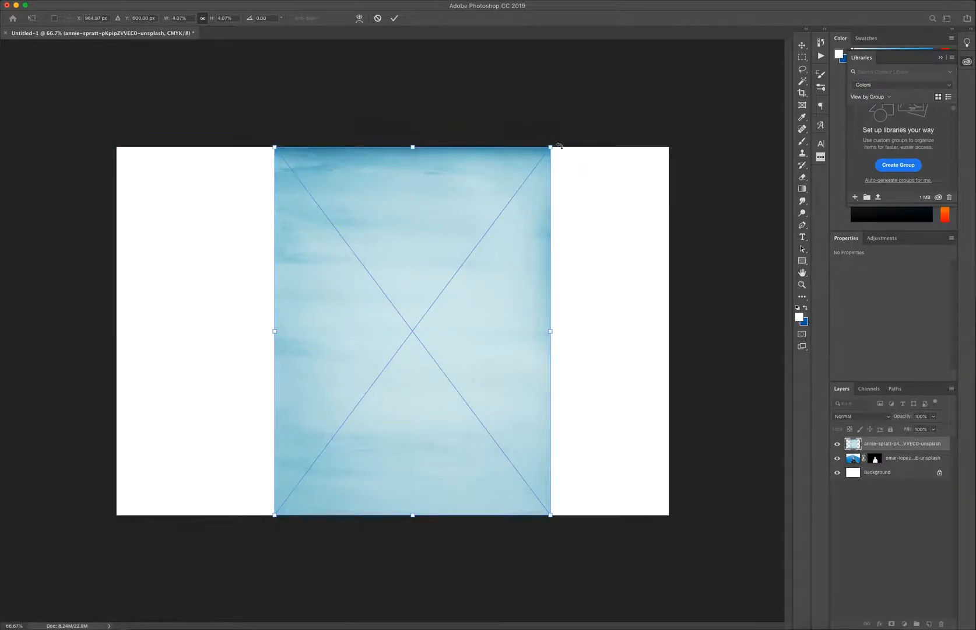
# Rotate the texture 90°, scale it to about 6.42% to cover the canvas, and put its layer beneath the portrait
pyautogui.moveTo(559, 145); pyautogui.dragTo(700, 553)
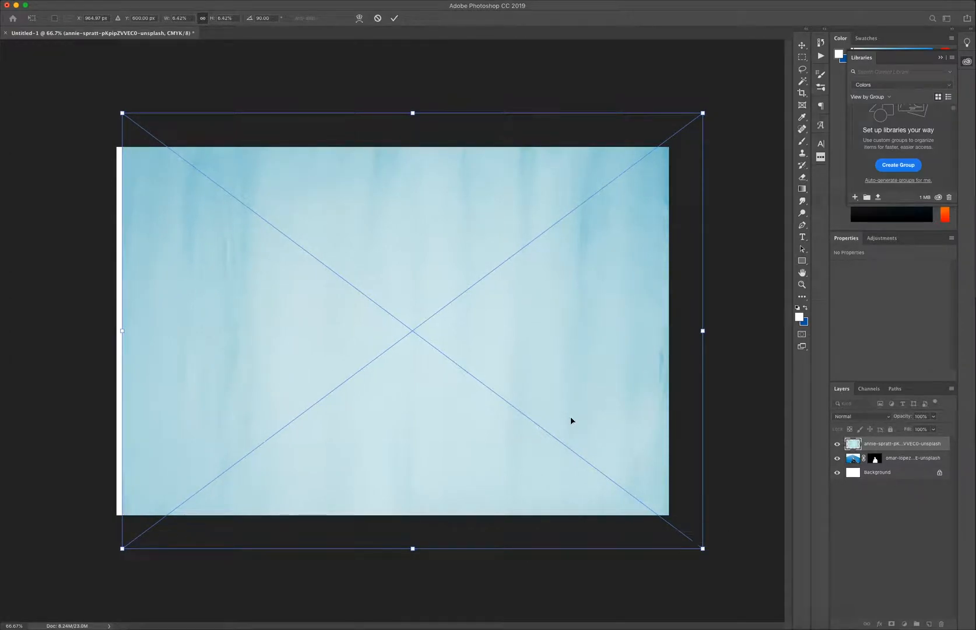
pyautogui.moveTo(571, 417); pyautogui.dragTo(554, 417)
pyautogui.press('Return')
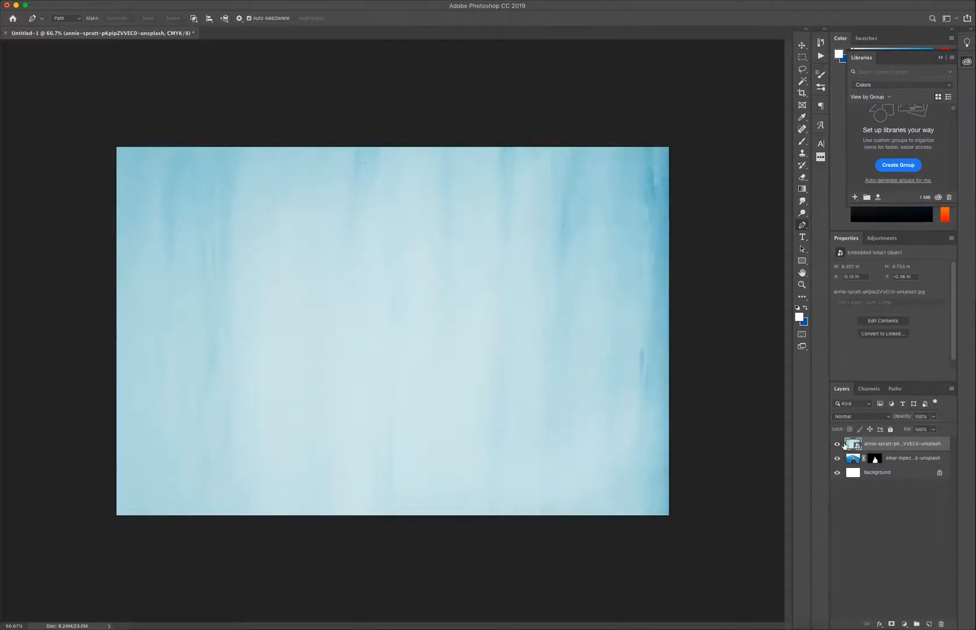
pyautogui.moveTo(935, 450); pyautogui.dragTo(934, 465)
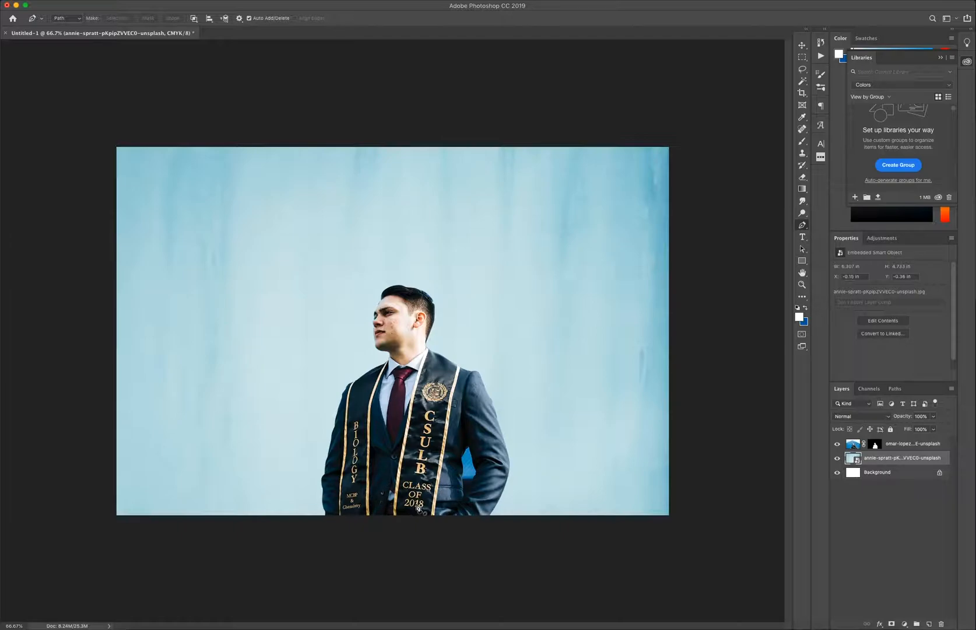
# Examine the cutout's sleeve edge and the gap between arm and torso against the new background
pyautogui.press('super+plus')
pyautogui.press('super+plus')
pyautogui.moveTo(439, 524); pyautogui.dragTo(254, 207)
pyautogui.hscroll(5, 606, 211)
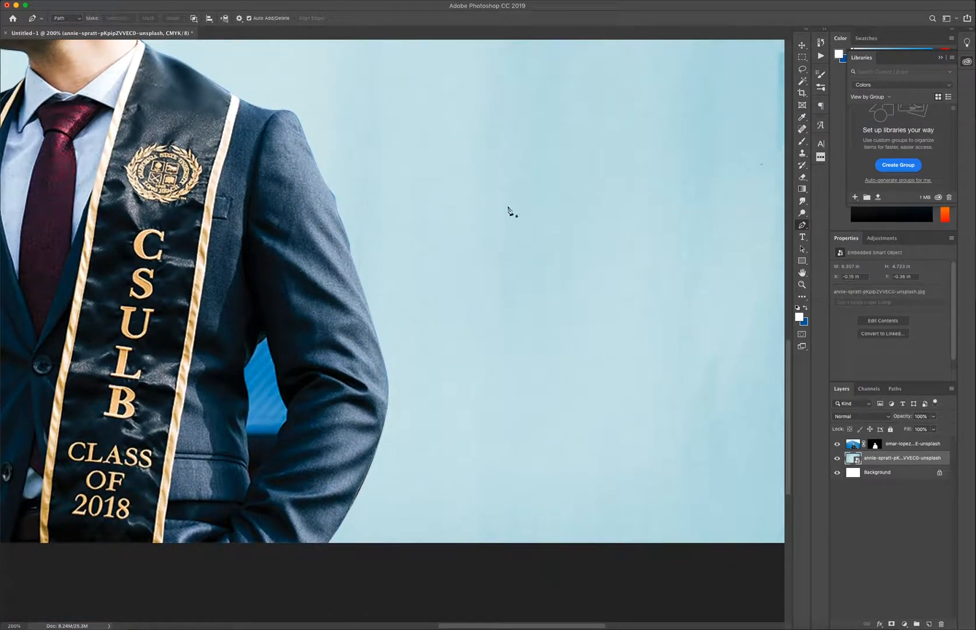
pyautogui.moveTo(232, 253); pyautogui.dragTo(317, 254)
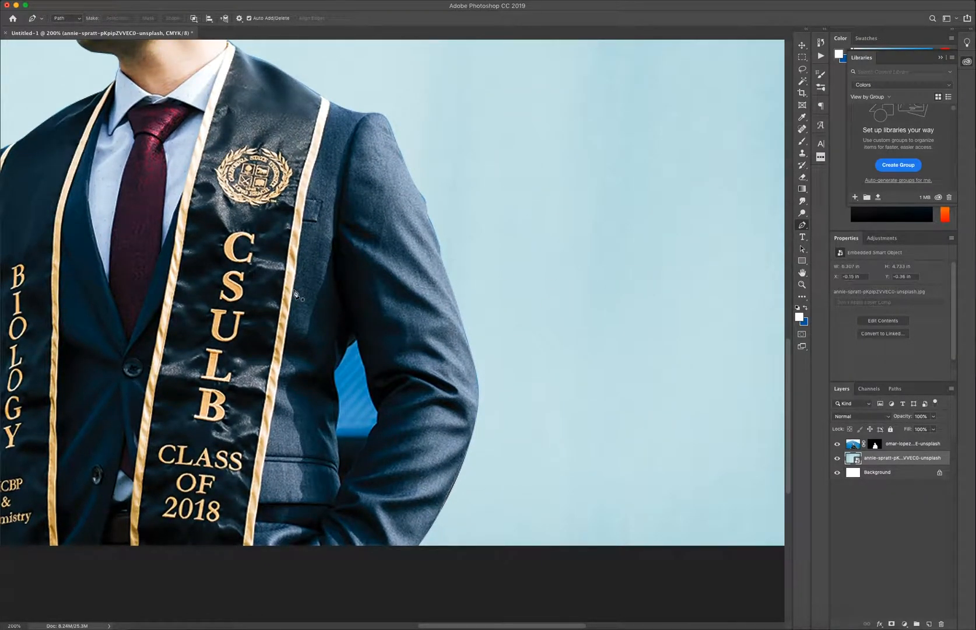
pyautogui.press('super+minus')
pyautogui.press('super+minus')
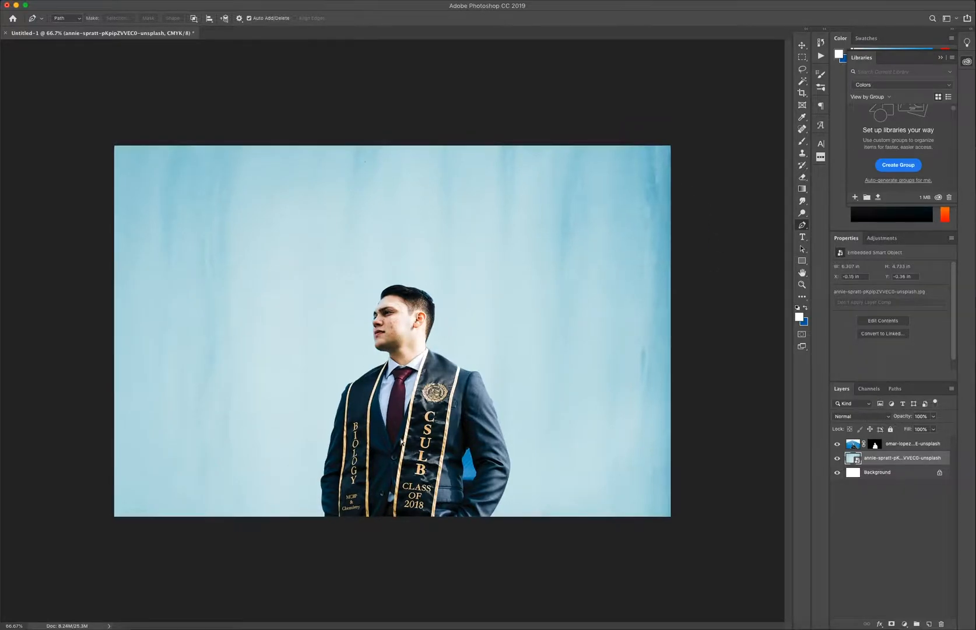
# Target the portrait layer's image and start a Pen path in the blue arm gap, tracing down the jacket's torso edge
pyautogui.press('super+plus')
pyautogui.press('super+plus')
pyautogui.moveTo(444, 441); pyautogui.dragTo(237, 71)
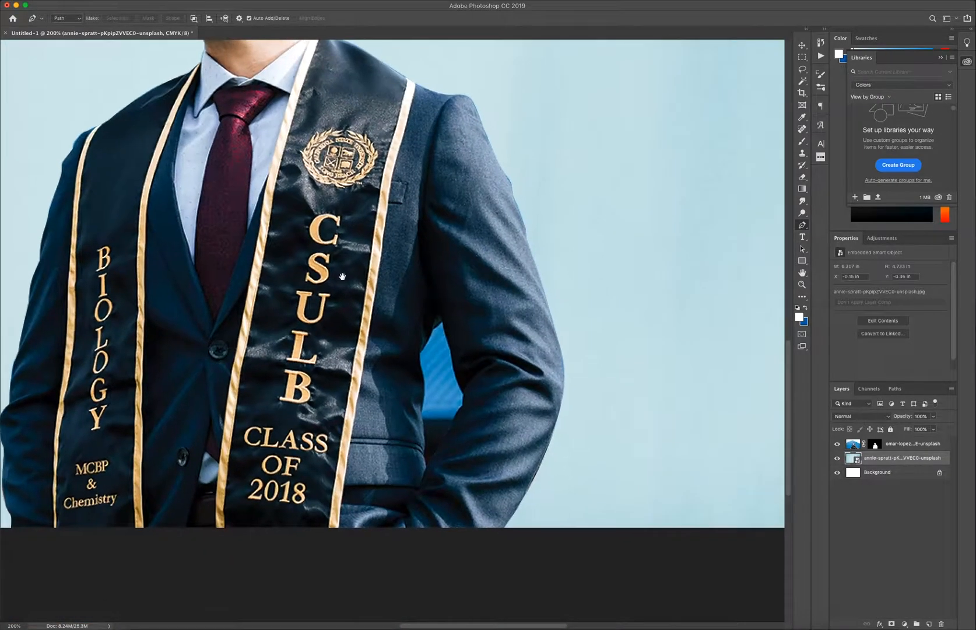
pyautogui.moveTo(337, 296); pyautogui.dragTo(280, 245)
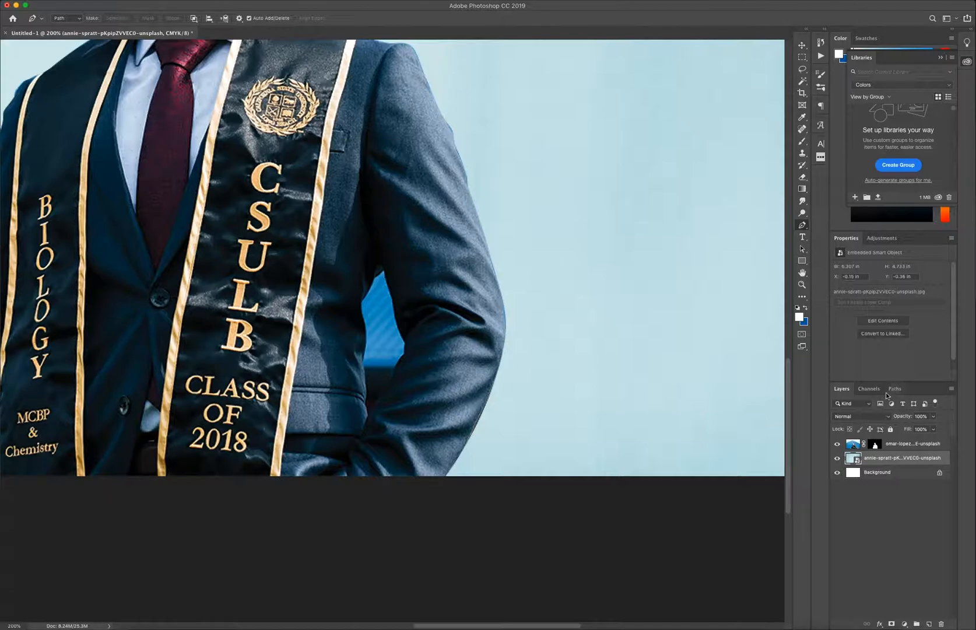
pyautogui.click(853, 444)
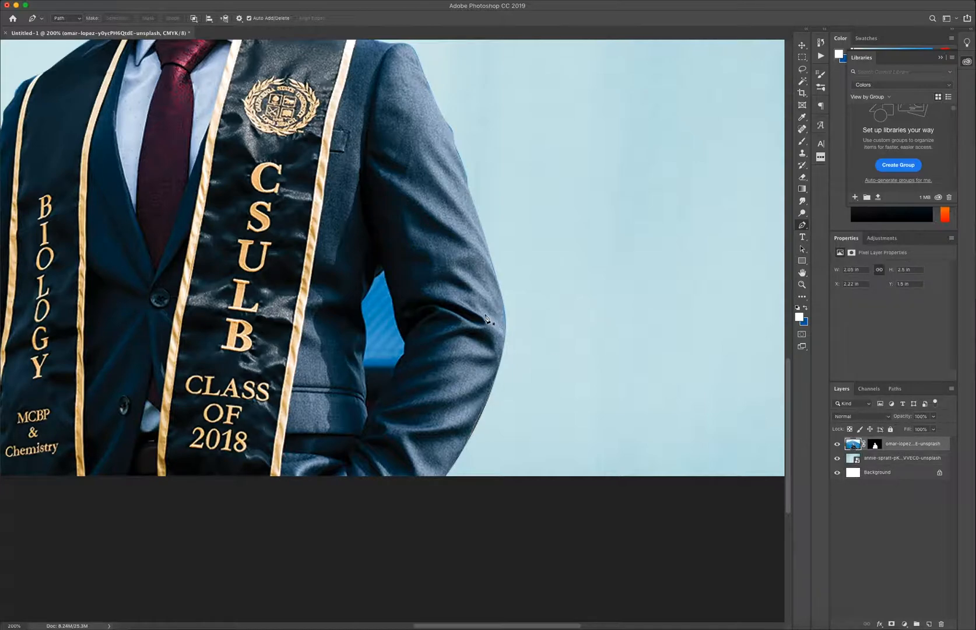
pyautogui.click(385, 271)
pyautogui.press('super+equal')
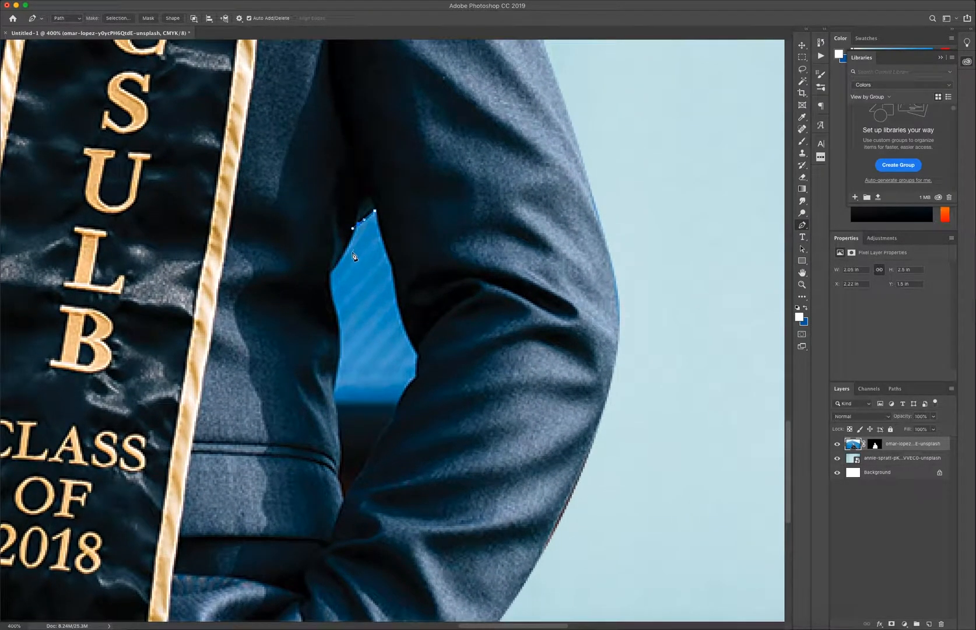
pyautogui.keyDown('alt'); pyautogui.click(332, 390); pyautogui.keyUp('alt')
pyautogui.click(340, 424)
pyautogui.scroll(-3, 340, 436)
pyautogui.click(336, 407)
pyautogui.click(342, 429)
# Trace the arm gap's path back up along the inner sleeve and close it at its starting point
pyautogui.click(380, 359)
pyautogui.click(391, 347)
pyautogui.moveTo(414, 306); pyautogui.dragTo(432, 292)
pyautogui.click(415, 284)
pyautogui.click(394, 220)
pyautogui.click(374, 138)
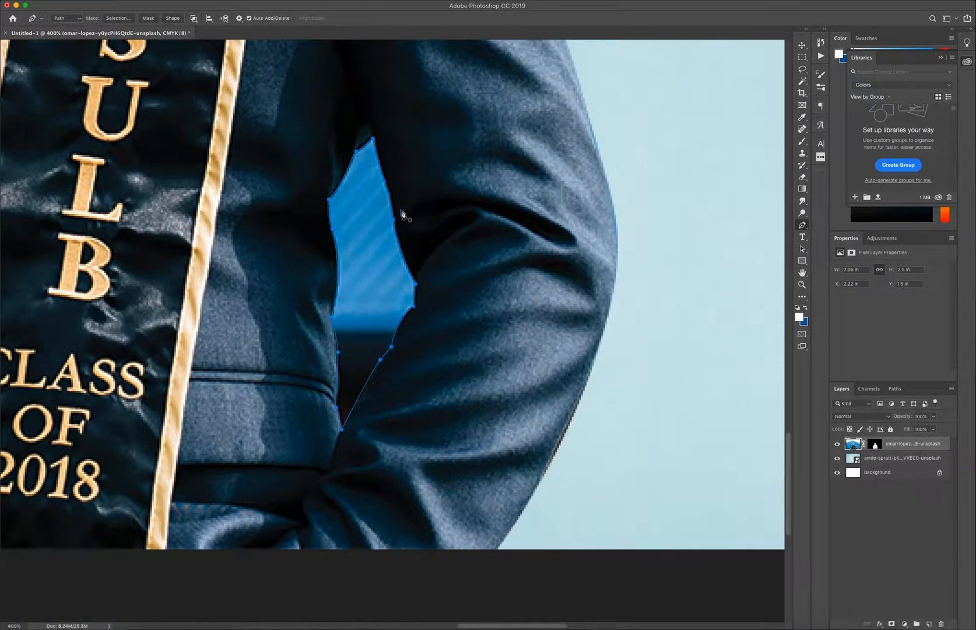
pyautogui.press('super+minus')
pyautogui.press('super+minus')
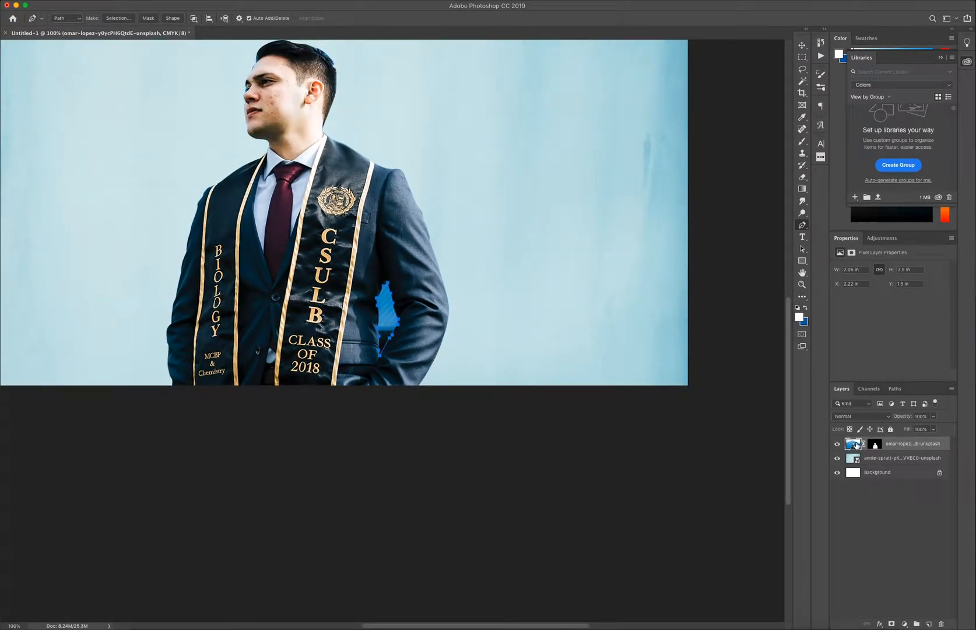
# Delete the blue pixels inside the arm-gap path using a new anti-aliased selection with 0-pixel feather, and clear the selection
pyautogui.click(125, 18)
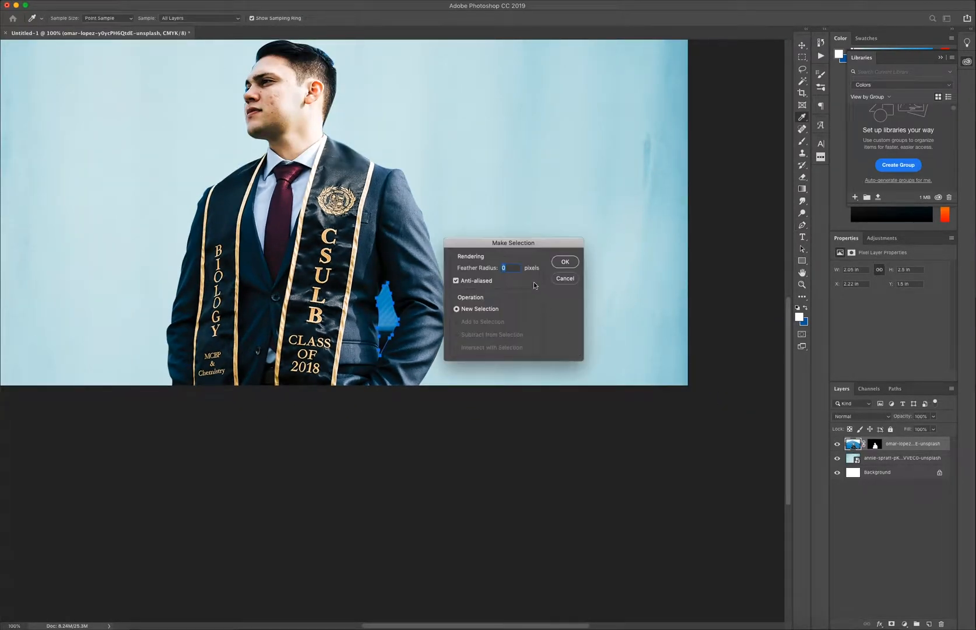
pyautogui.click(562, 259)
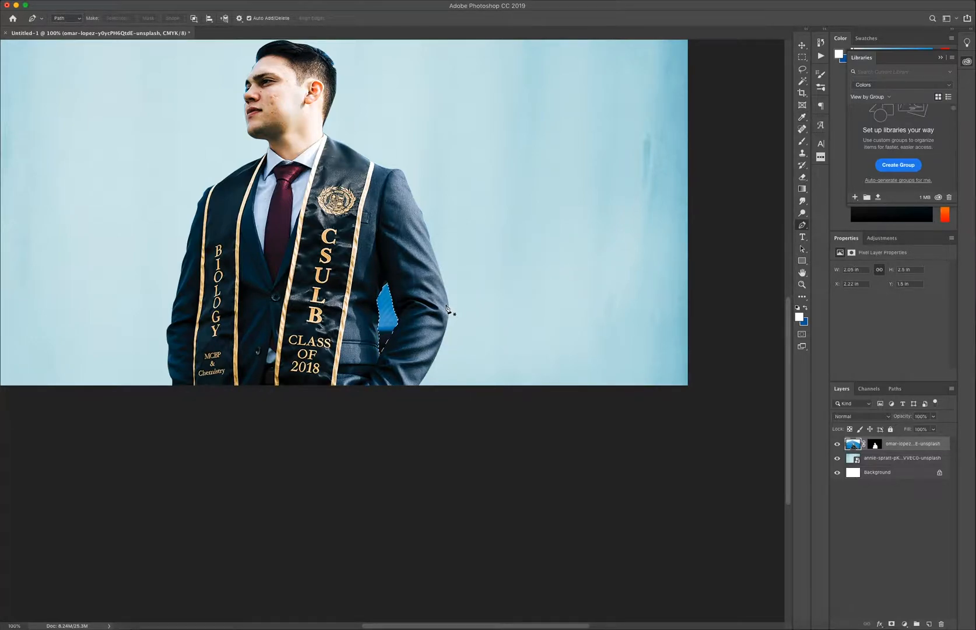
pyautogui.press('Delete')
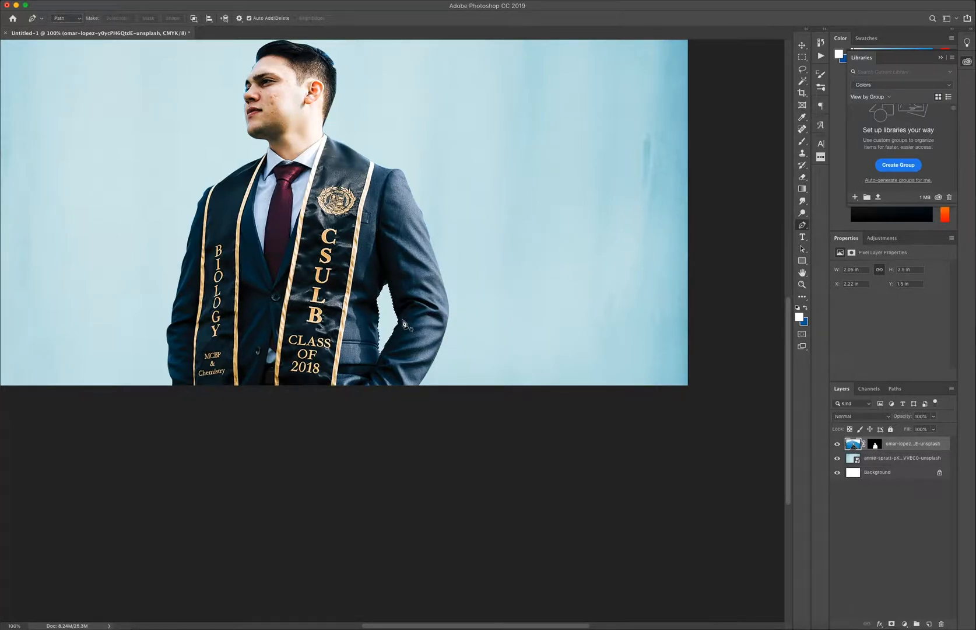
pyautogui.click(802, 45)
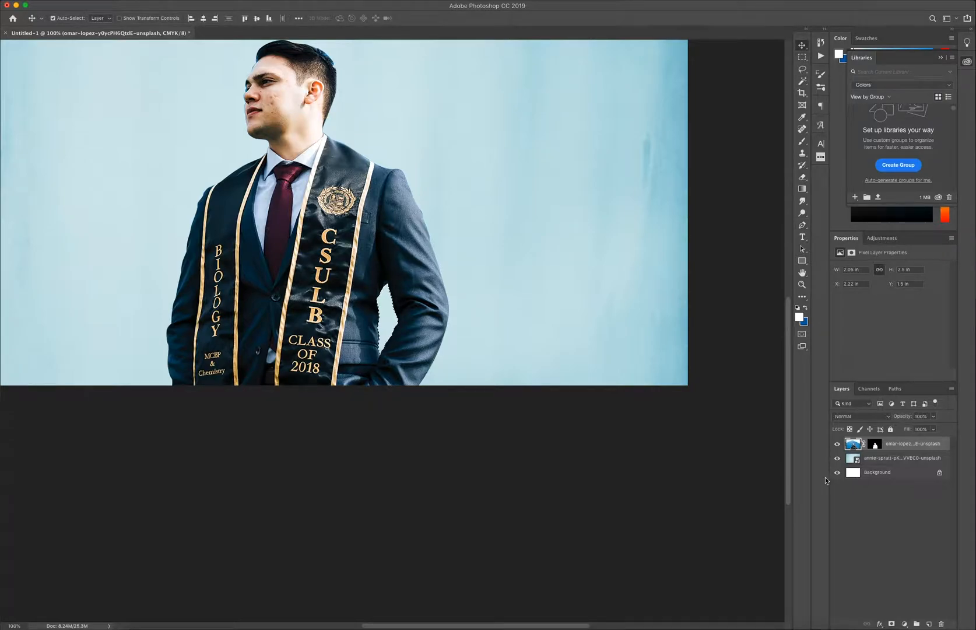
pyautogui.click(874, 445)
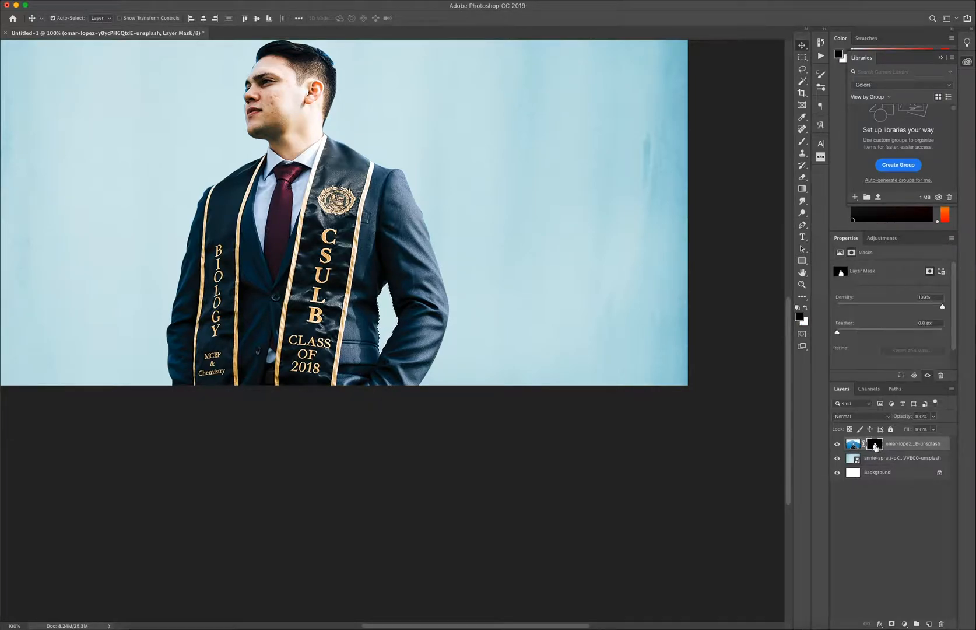
pyautogui.press('super+d')
pyautogui.click(852, 446)
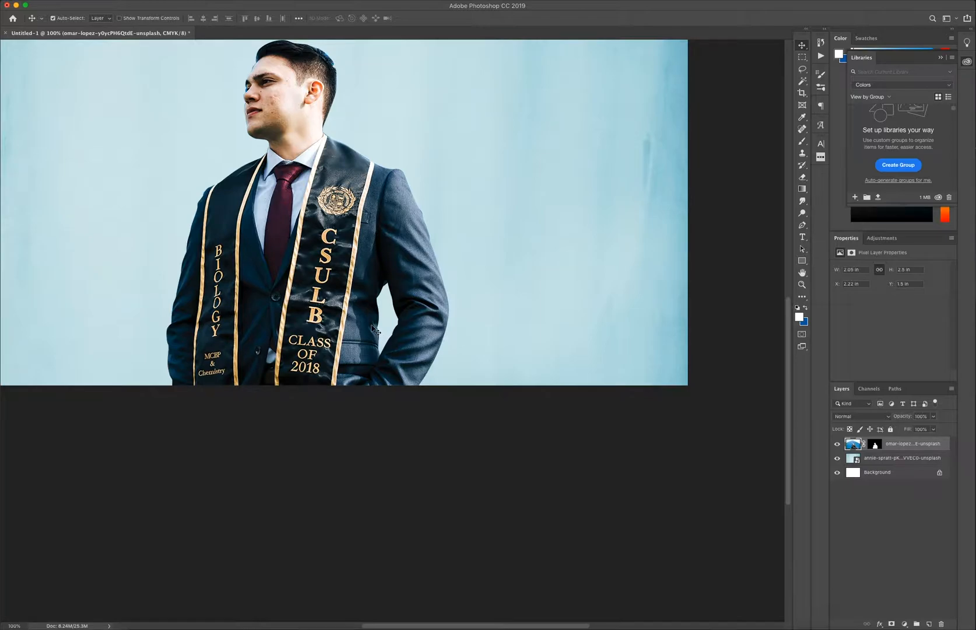
# Move the graduate cutout up and to the right to about X 3.13 in, Y 1.01 in, and apply its layer mask
pyautogui.press('super+minus')
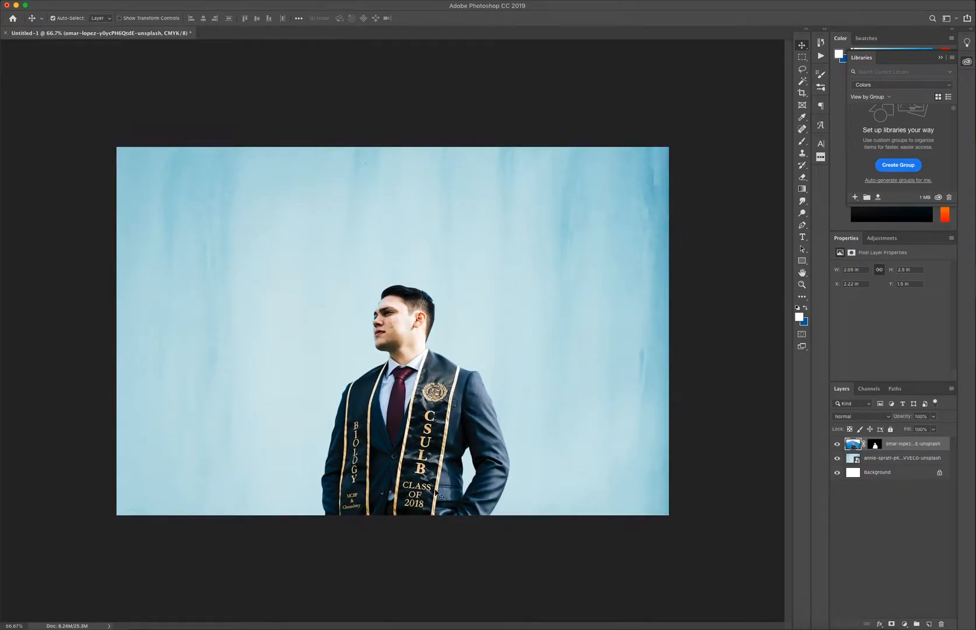
pyautogui.moveTo(435, 472); pyautogui.dragTo(519, 427)
pyautogui.rightClick(880, 444)
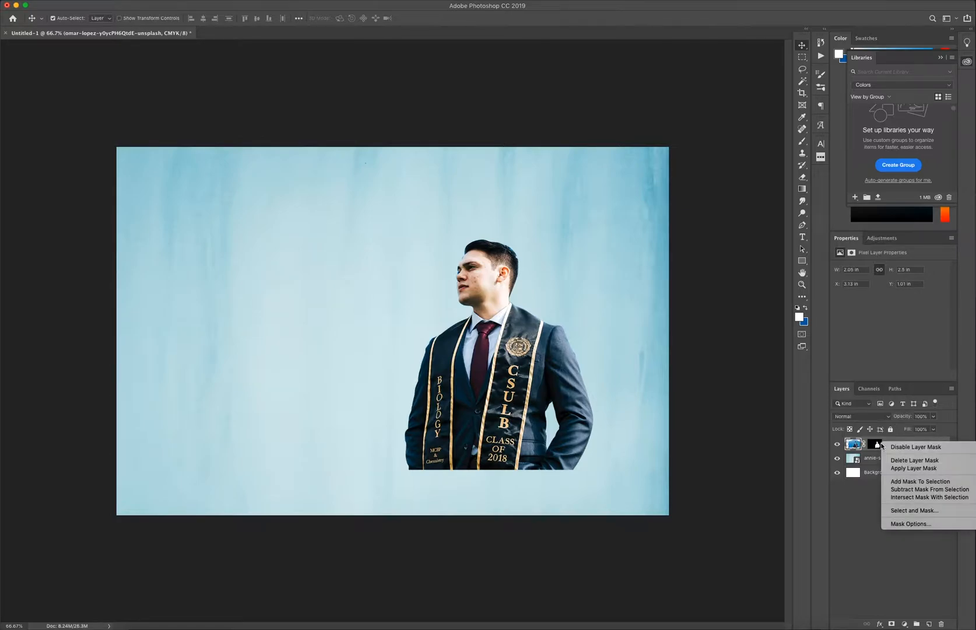
pyautogui.click(905, 469)
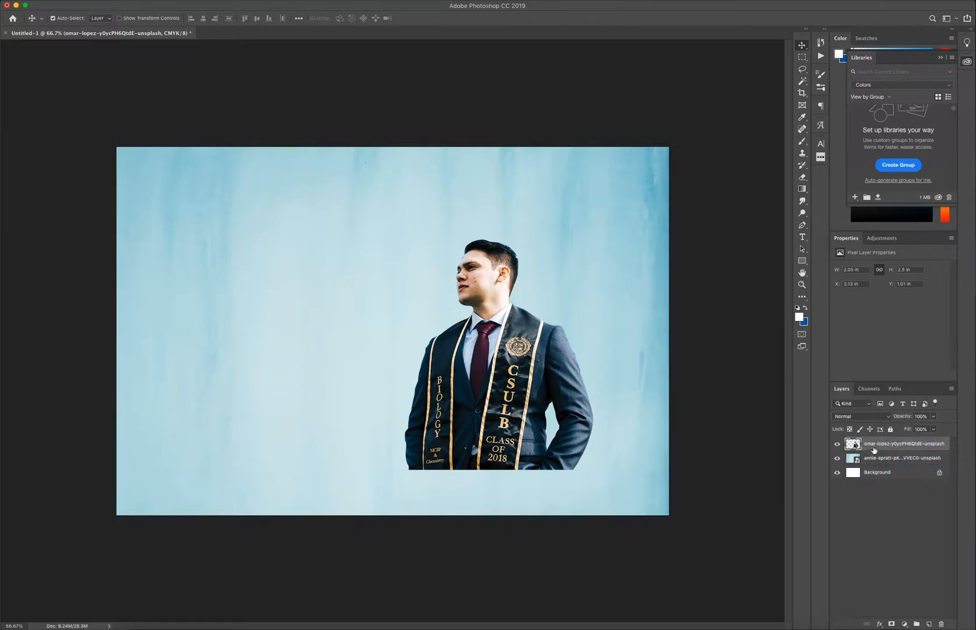
# Scale the graduate cutout proportionally to about 100.52% with Free Transform
pyautogui.hotkey('ctrl', 't')
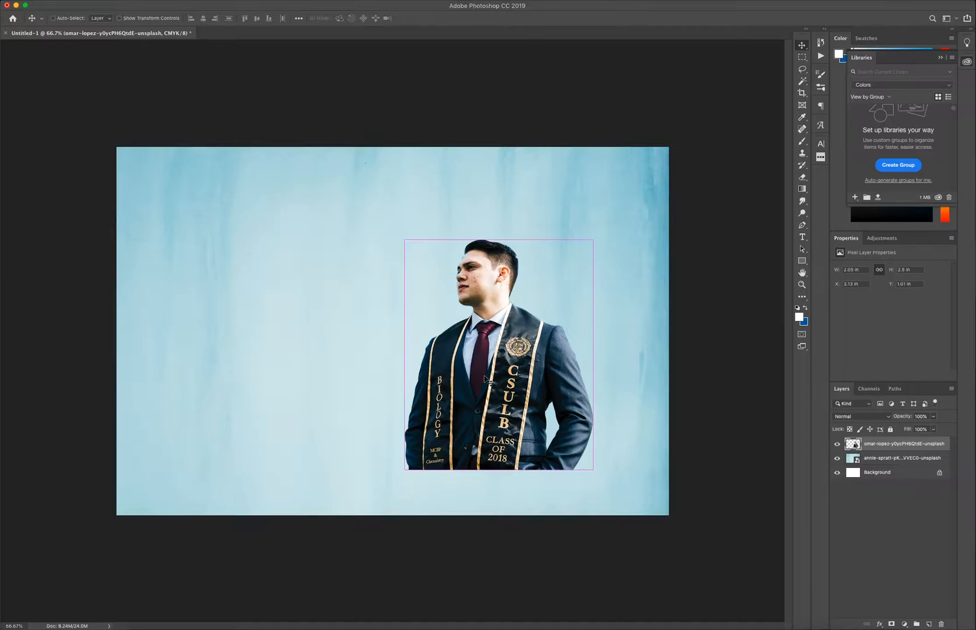
pyautogui.moveTo(594, 241)
pyautogui.mouseDown()
pyautogui.moveTo(633, 201)
pyautogui.moveTo(585, 233)
pyautogui.mouseUp()
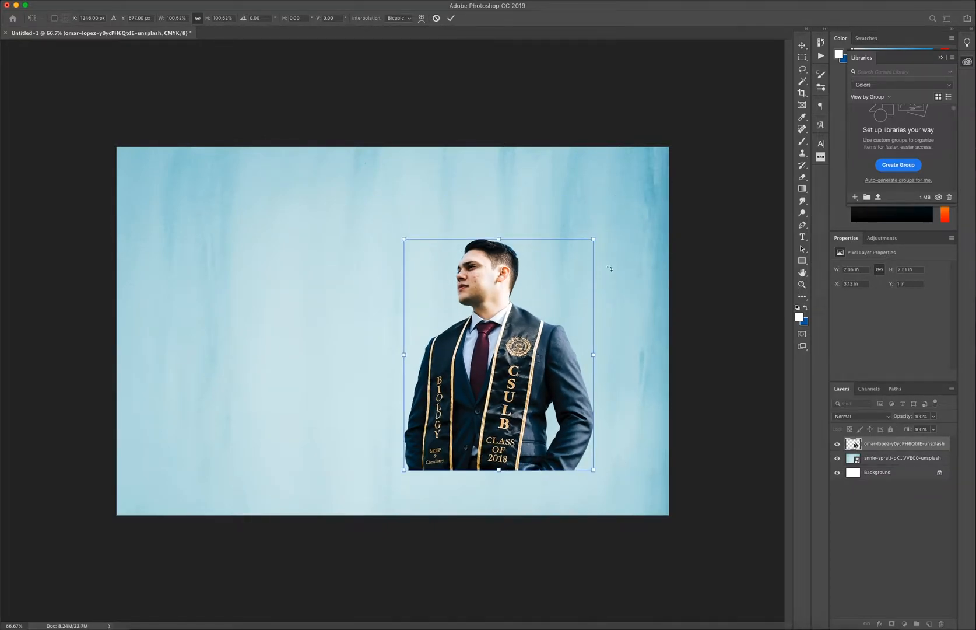
pyautogui.press('Return')
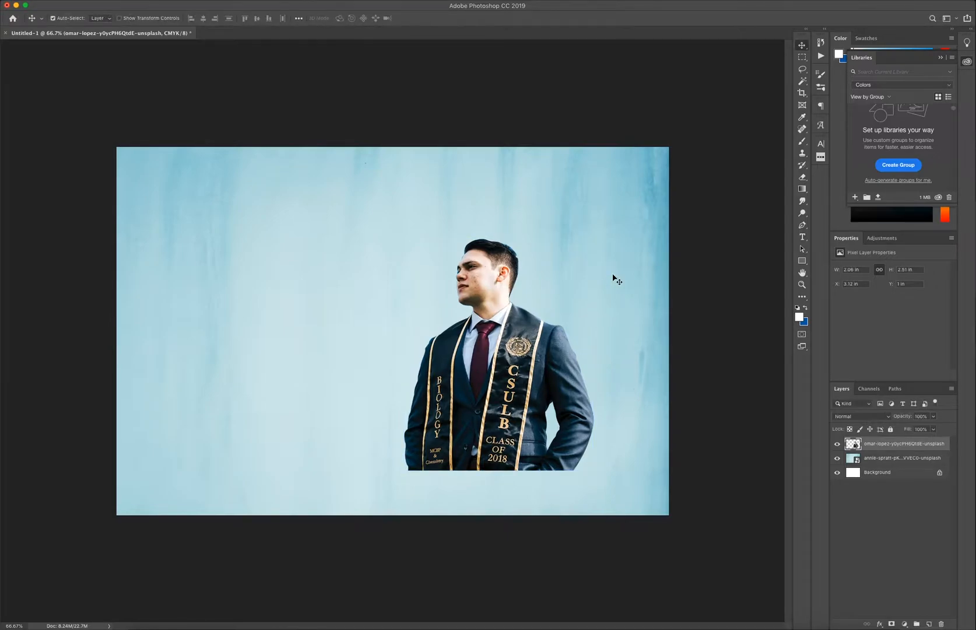
# Smudge the straight lower edge of the graduate's jacket and stole into ragged, soft streaks over the background
pyautogui.click(803, 201)
pyautogui.moveTo(569, 483)
pyautogui.mouseDown()
pyautogui.moveTo(541, 484)
pyautogui.moveTo(545, 498)
pyautogui.moveTo(555, 492)
pyautogui.moveTo(503, 482)
pyautogui.moveTo(491, 494)
pyautogui.moveTo(426, 489)
pyautogui.mouseUp()
pyautogui.click(461, 462)
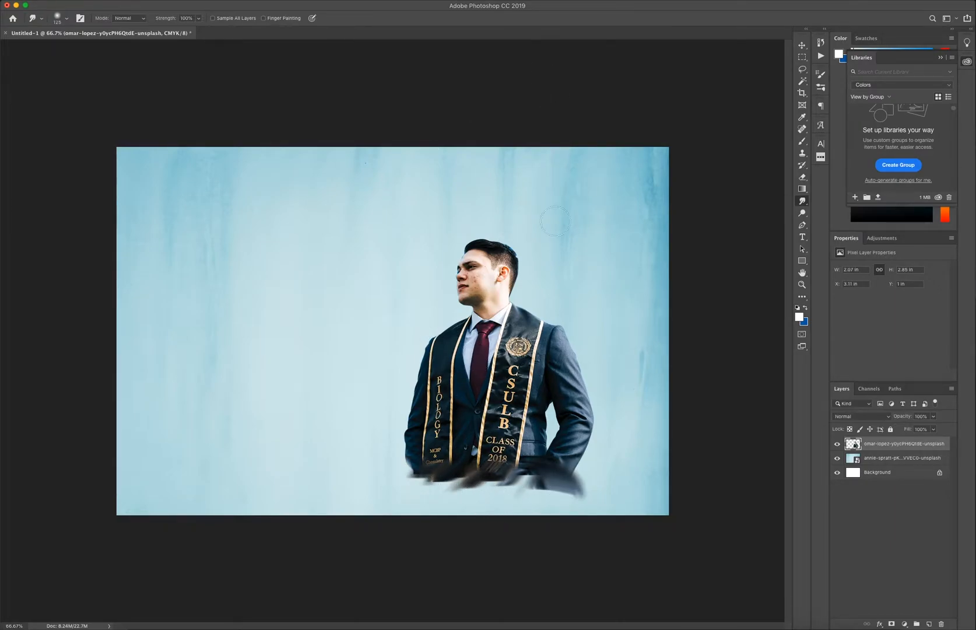
# Examine the blending options in the graduate layer's Layer Style settings without applying any changes
pyautogui.click(802, 45)
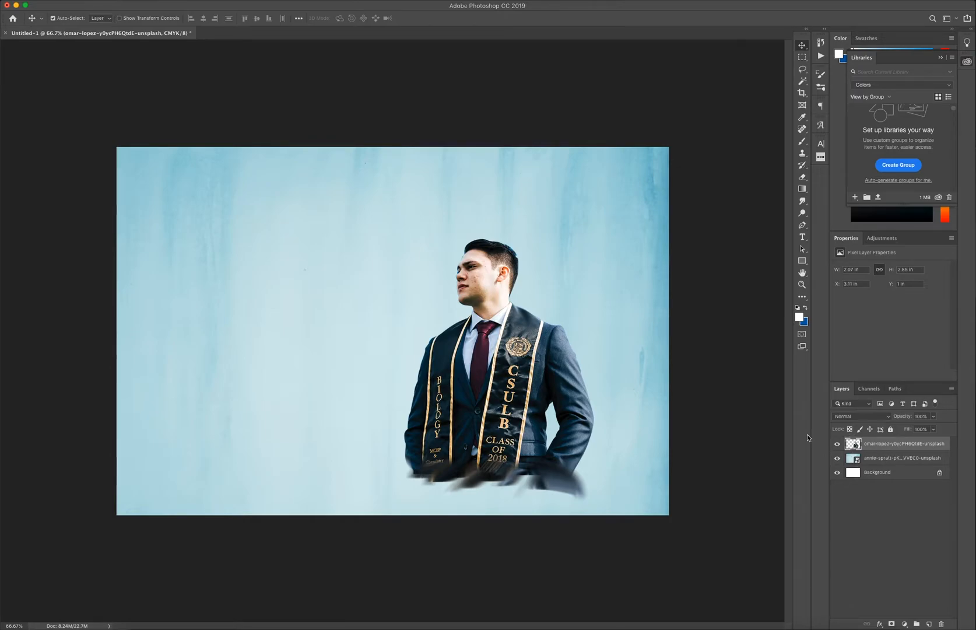
pyautogui.doubleClick(947, 449)
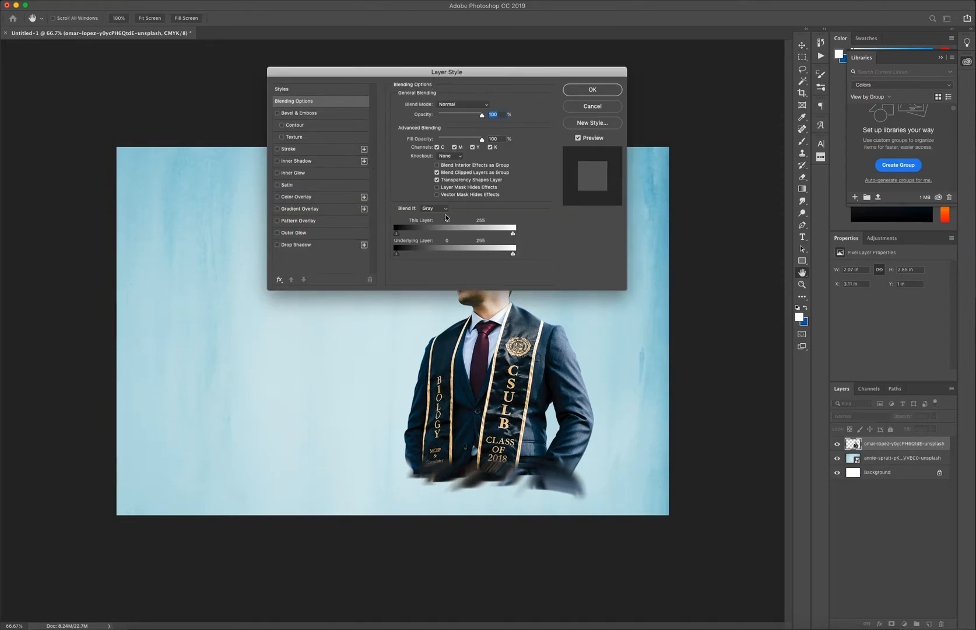
pyautogui.click(565, 108)
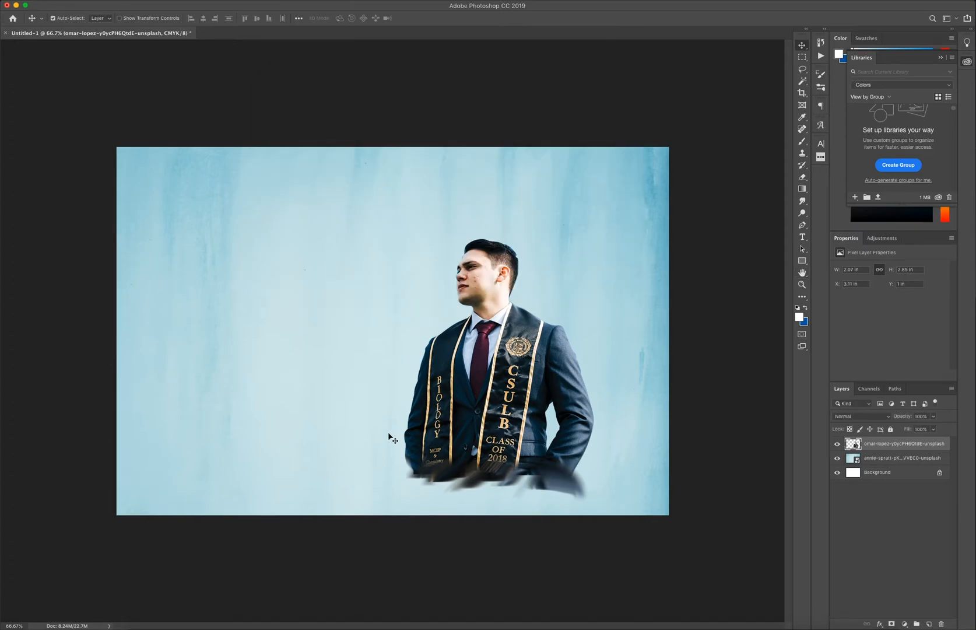